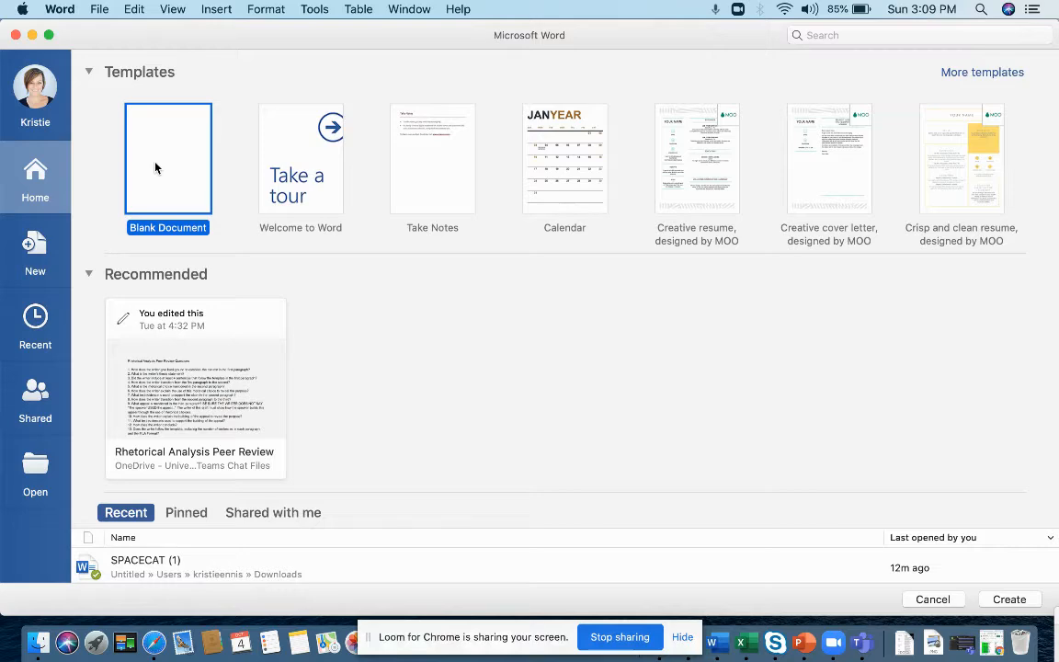
Step: Open a new blank document and expand its window to full screen
double_click(155, 167)
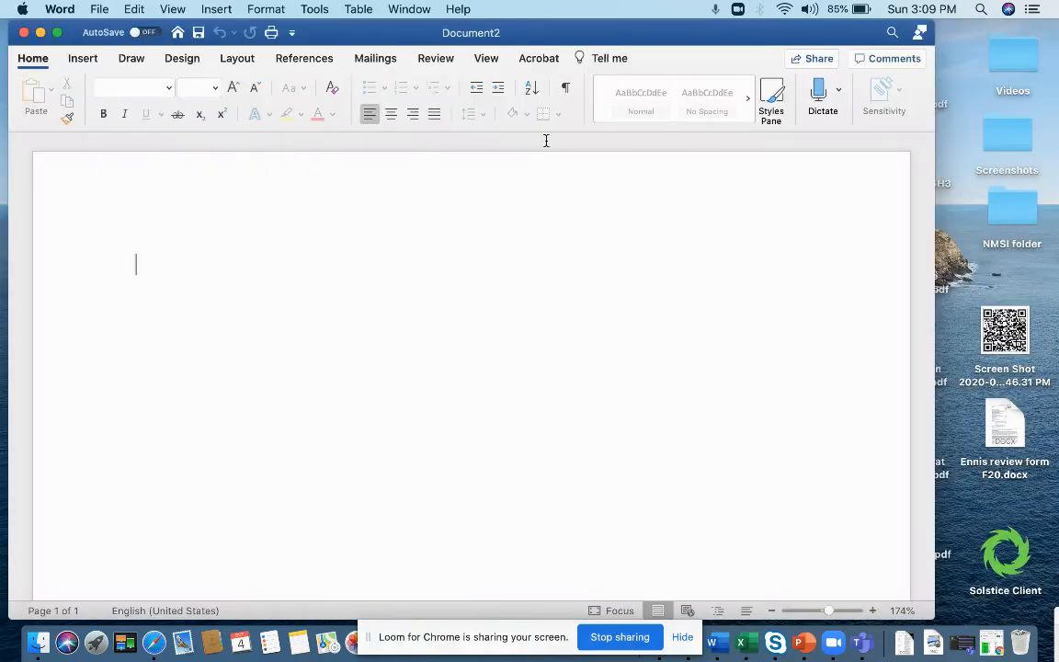
click(56, 32)
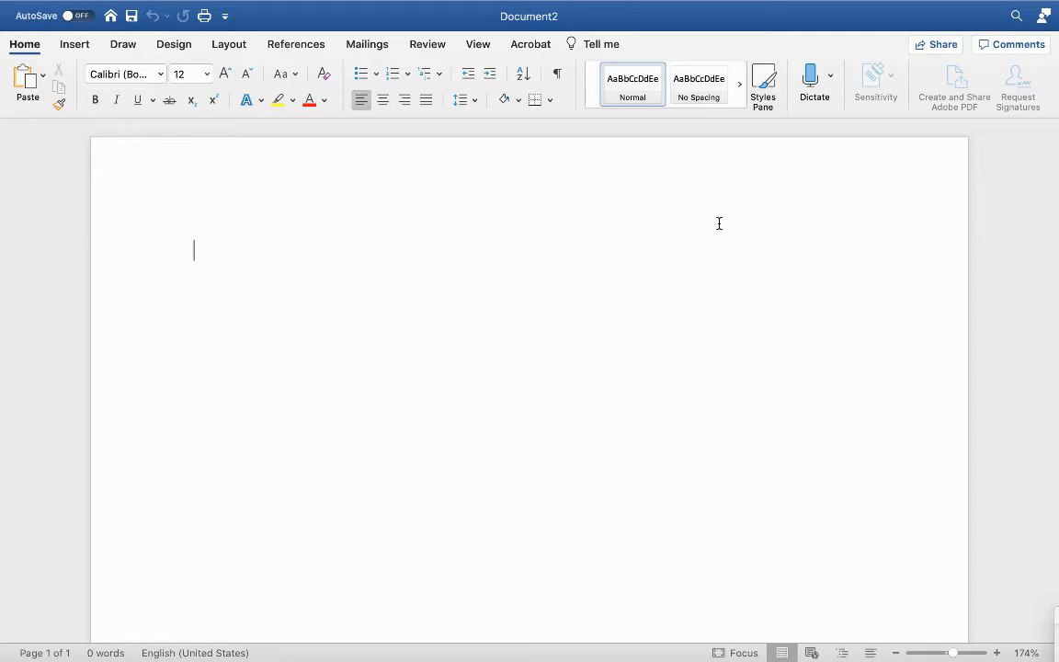
Step: Enter the student's full name on the first line and the instructor's name, preceded by Dr., on the second
text(Kristie Hofe)
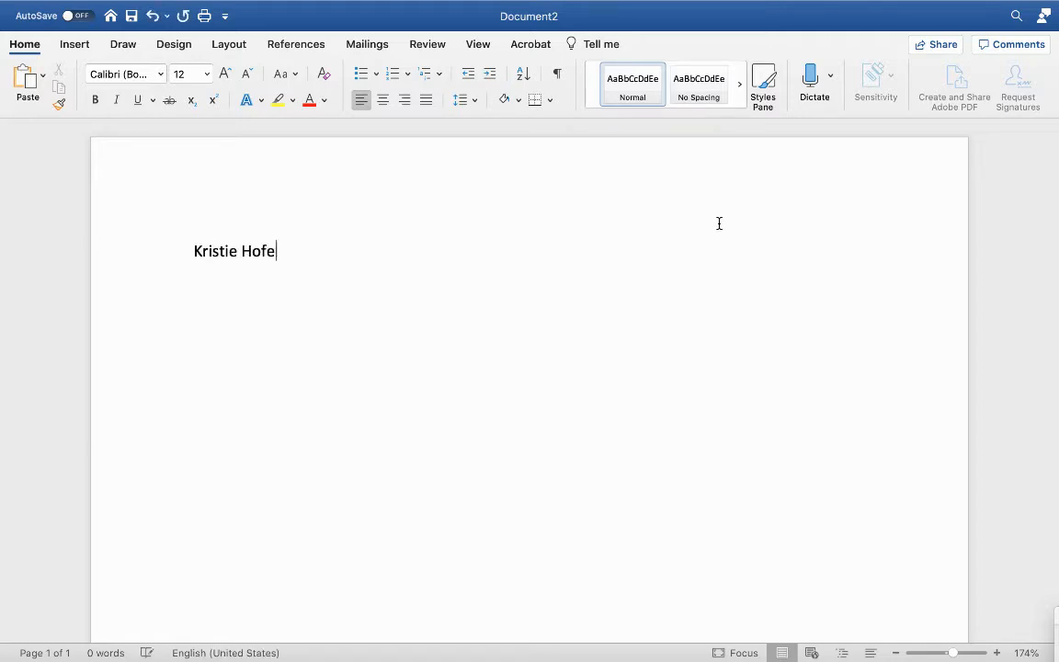
text(lich Ennis)
key(Return)
text(Dr. )
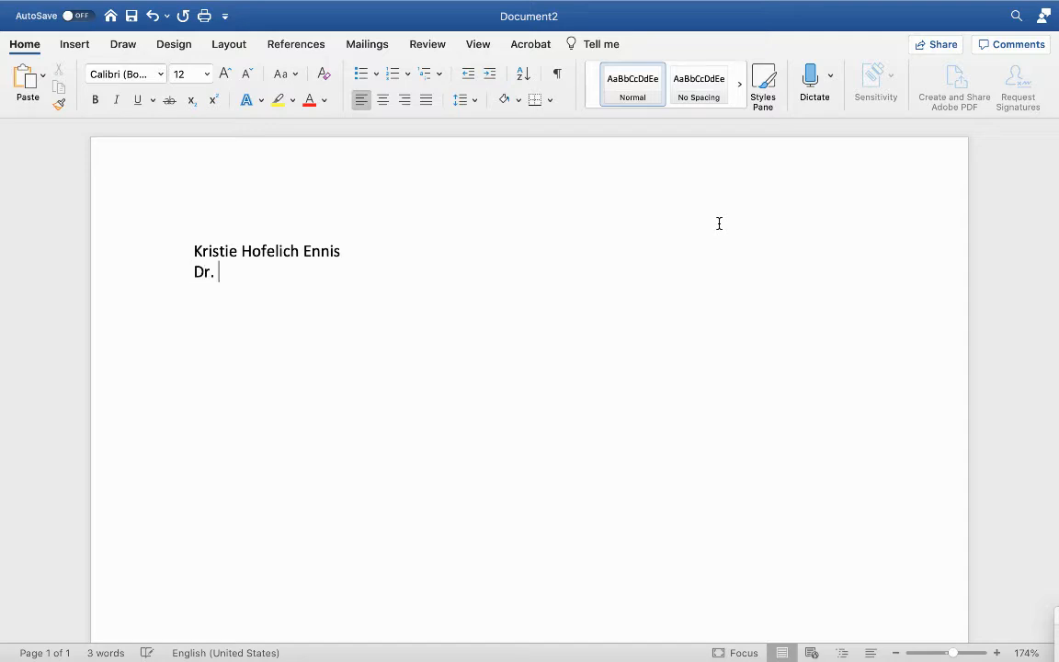
text(Kristie Ennis)
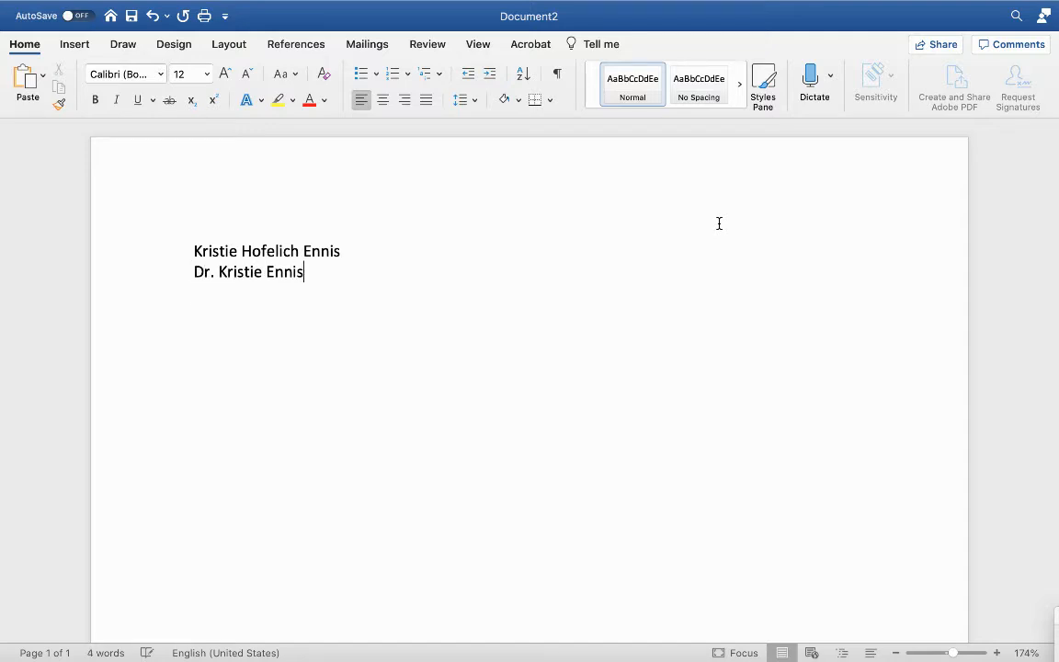
Step: Add the course line English 1111-01 and the date 4 October 2020, leaving a blank left-aligned line below
key(Return)
text(English 1)
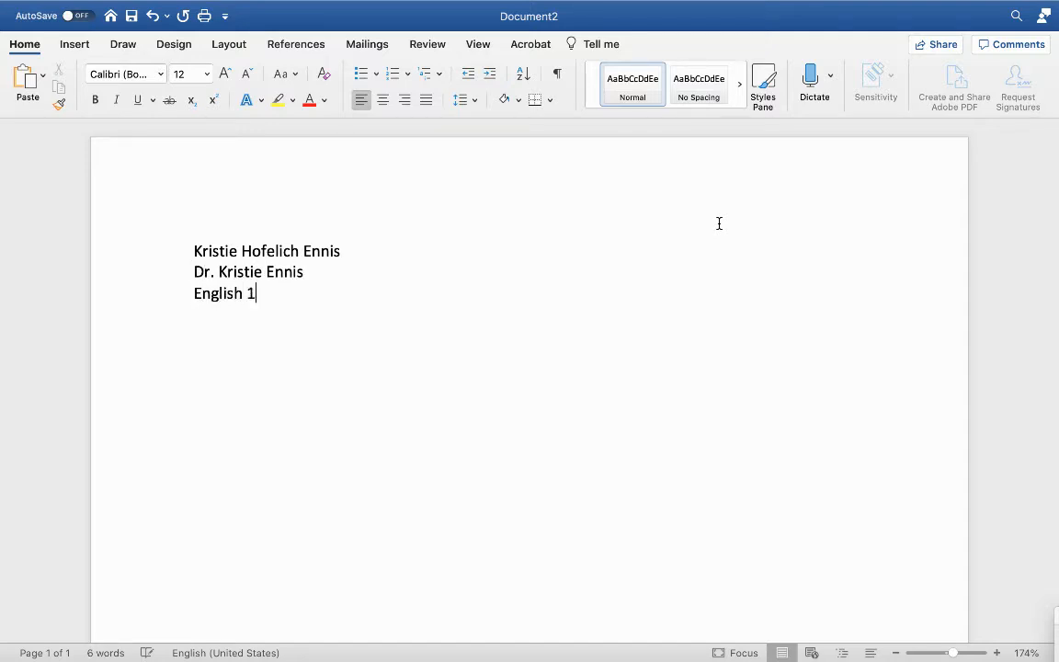
text(111-01)
key(Return)
text(4 October 2020)
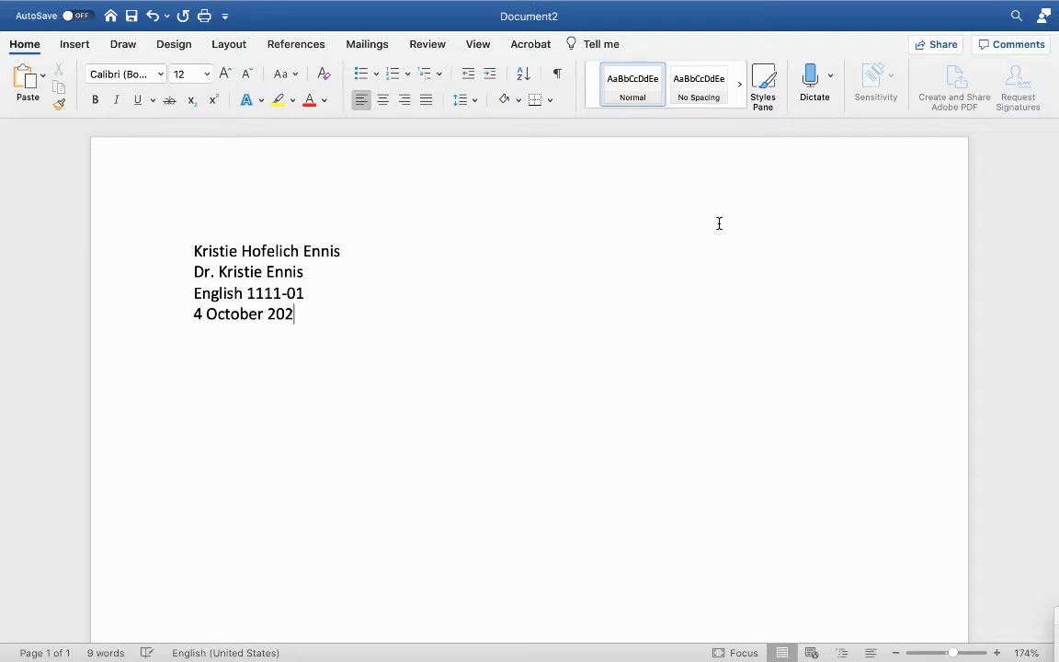
key(Return)
key(Return)
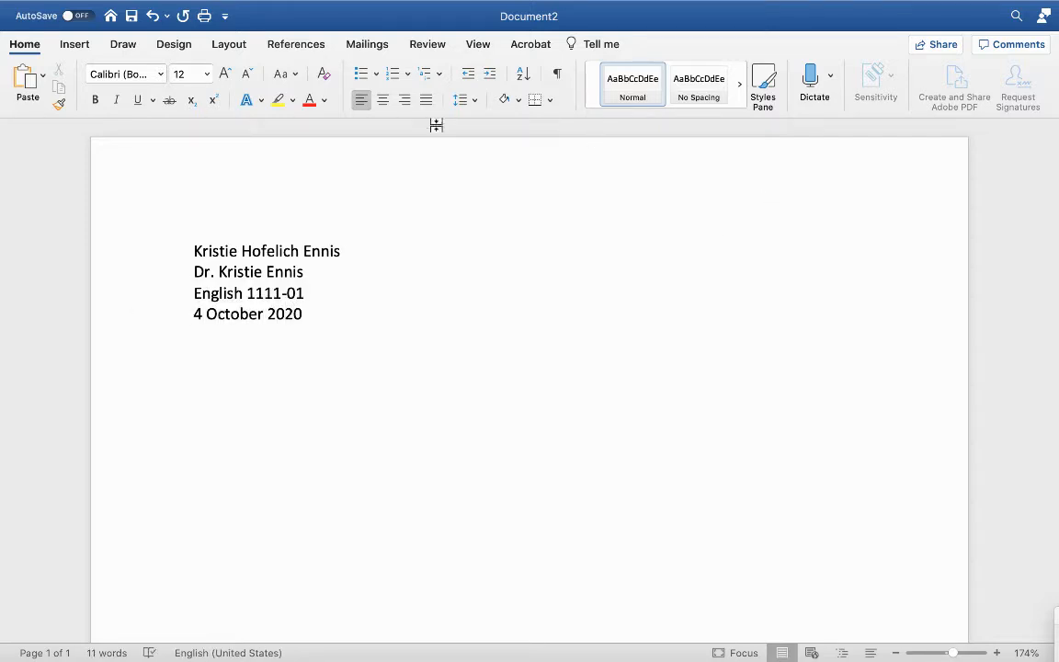
click(383, 99)
key(BackSpace)
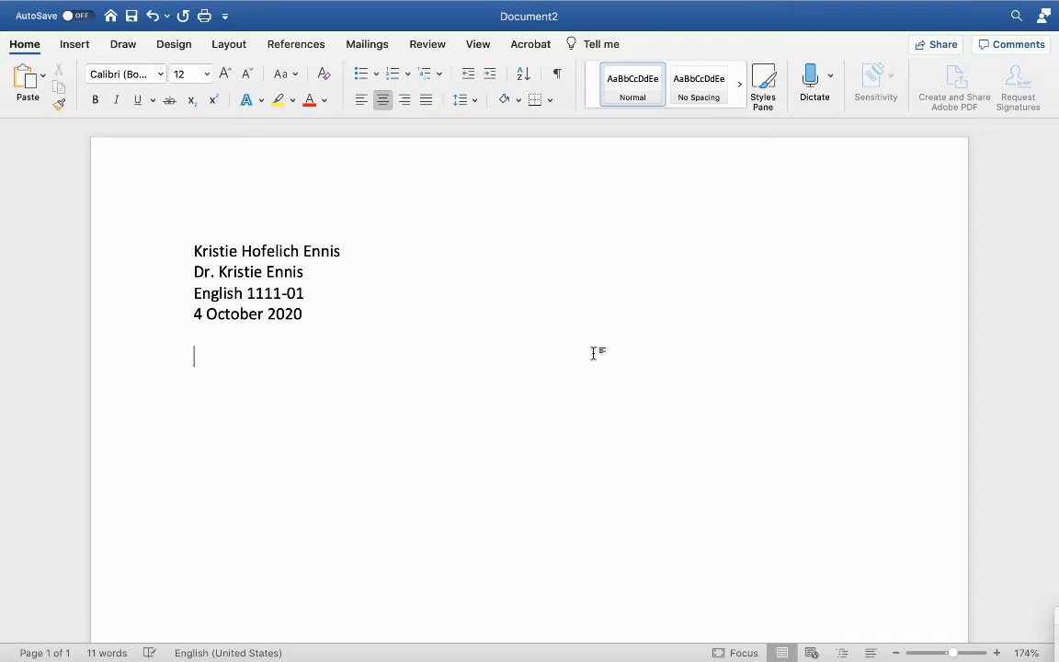
key(BackSpace)
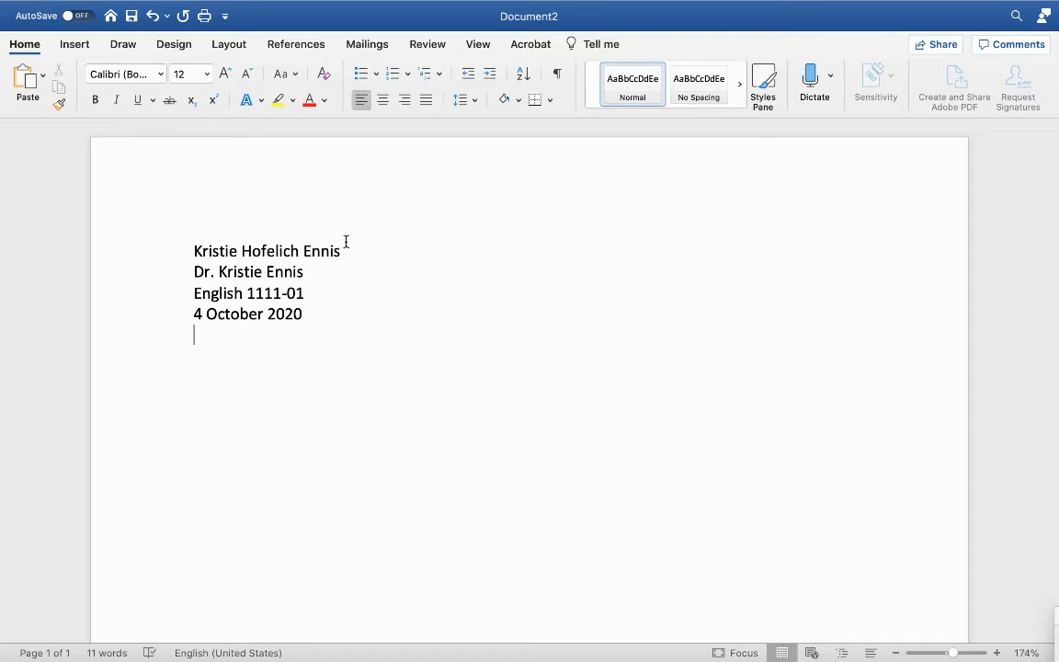
Step: Insert page numbers positioned at the top of the page in the header, right-aligned
click(77, 47)
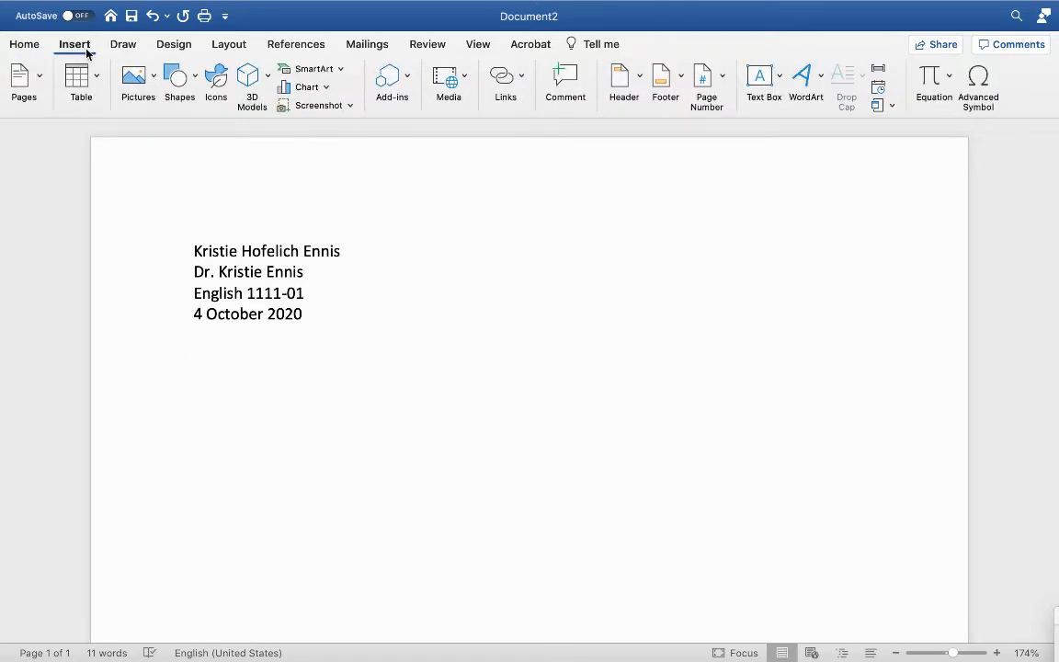
click(720, 75)
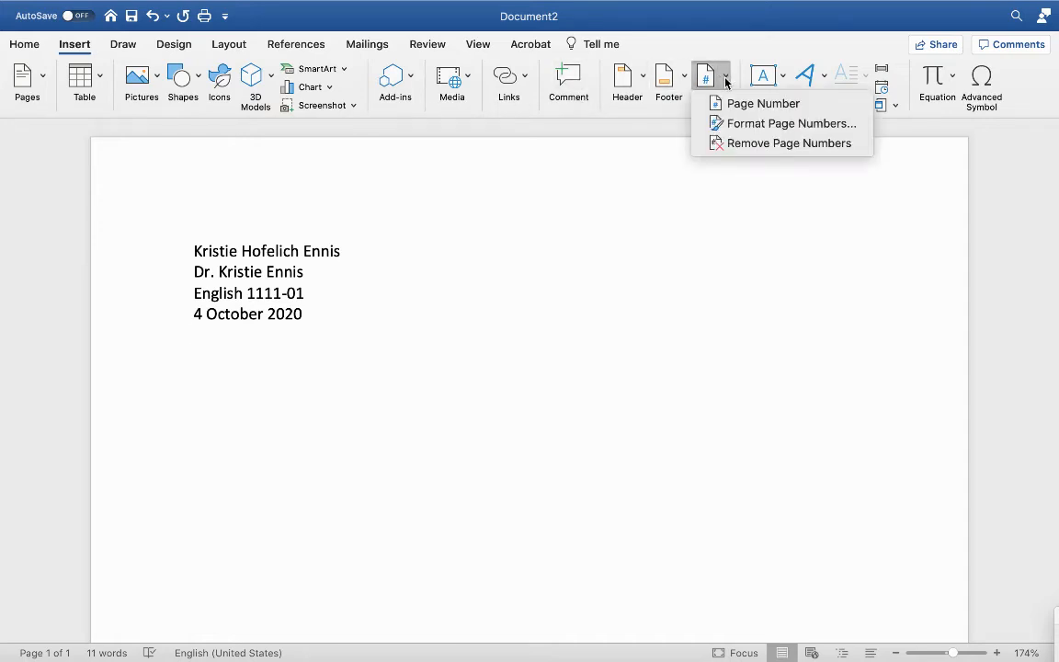
click(726, 105)
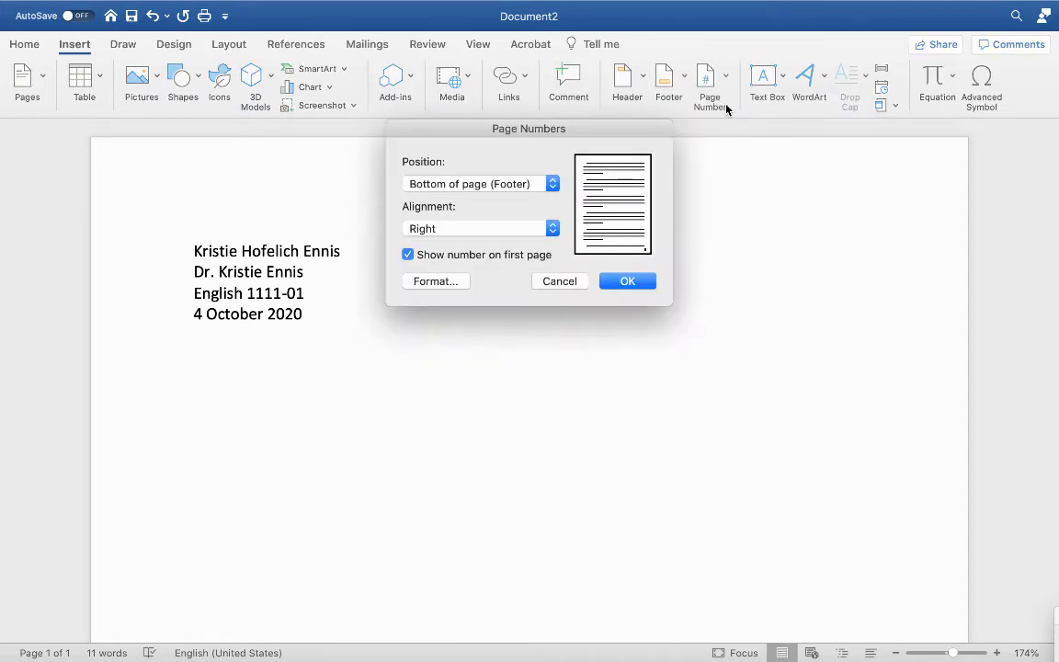
click(551, 184)
click(517, 171)
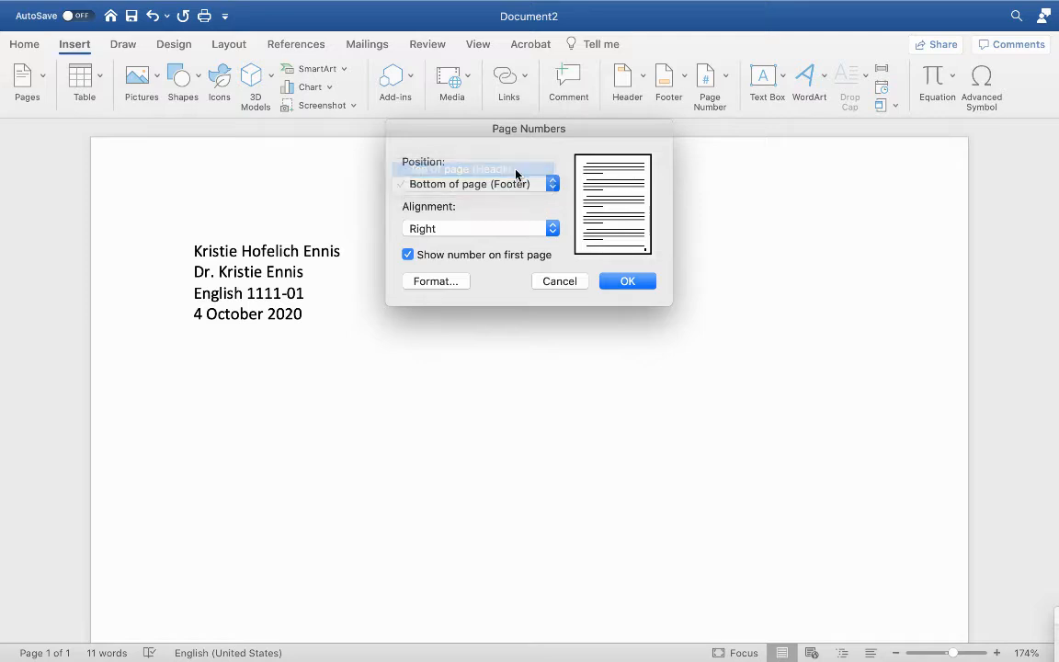
click(622, 284)
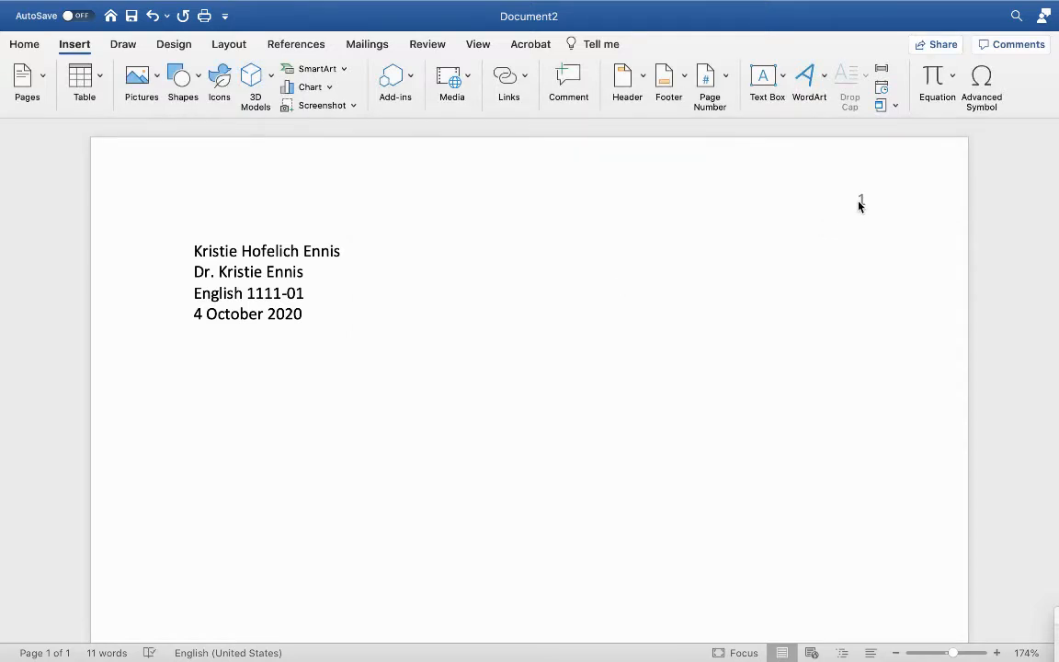
Step: Edit the header and enter the student's last name before the page number
double_click(859, 204)
click(861, 201)
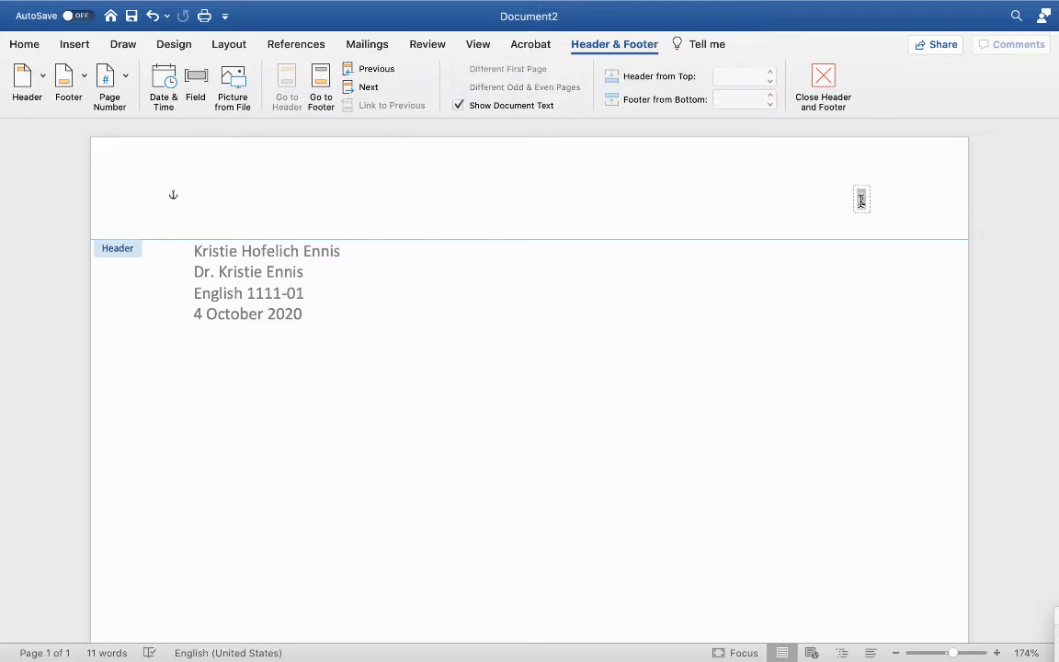
text(Ennis)
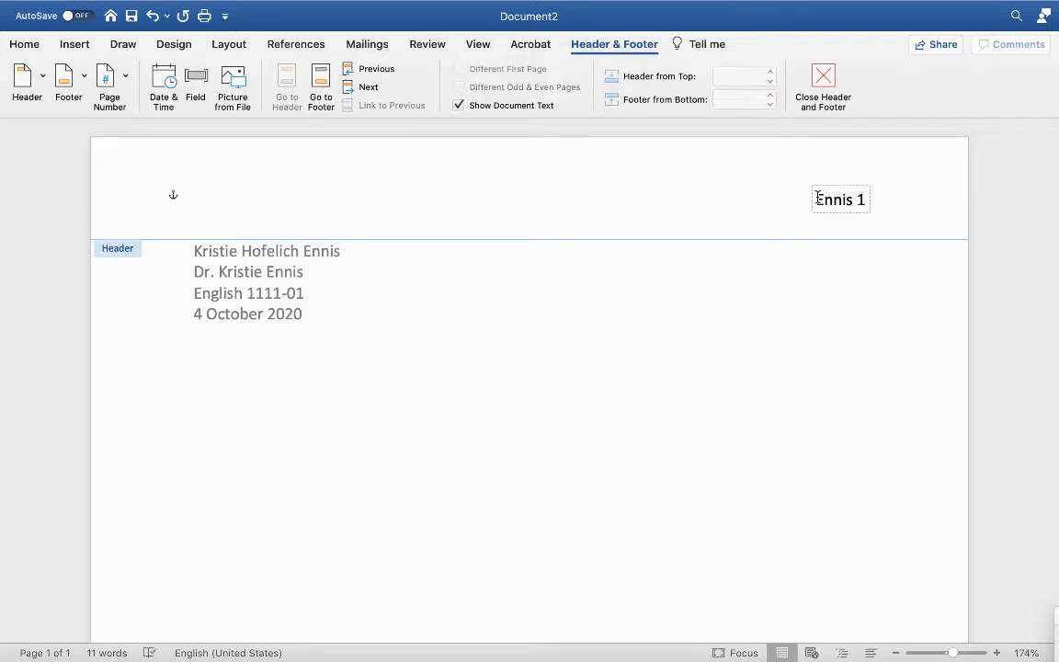
Step: Set the header text to Times New Roman and return to editing the document body
drag(815, 200, 871, 202)
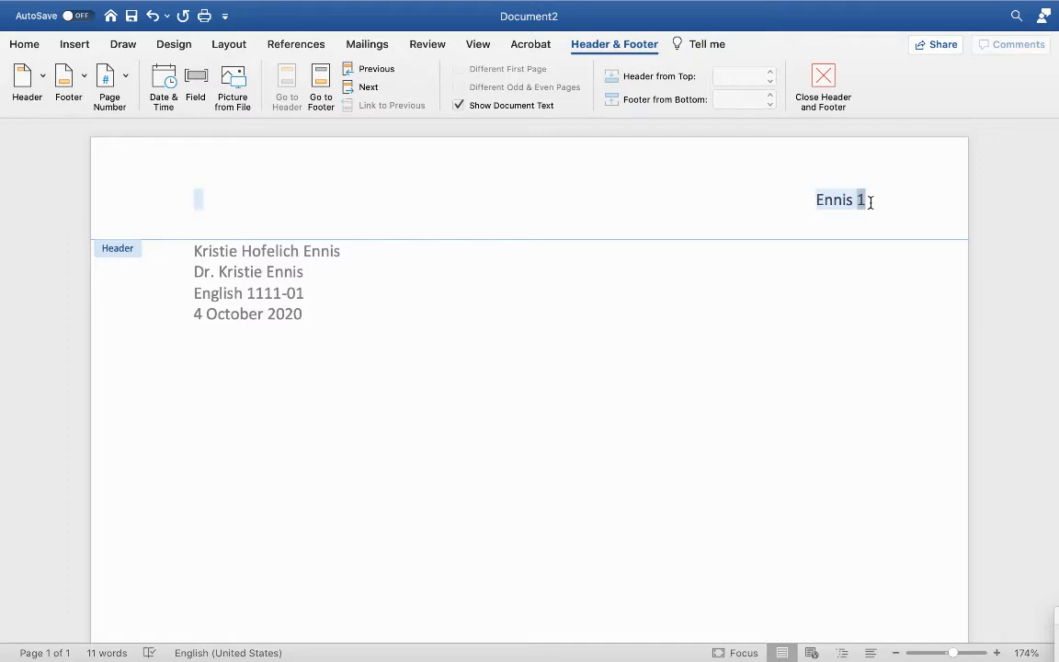
click(25, 45)
click(160, 74)
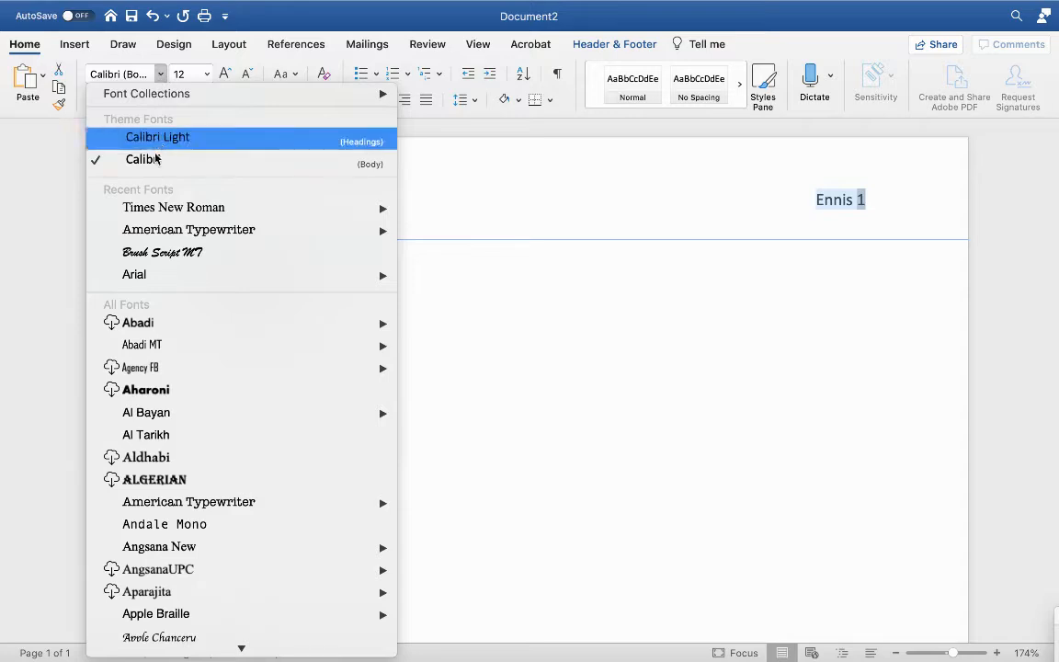
click(170, 208)
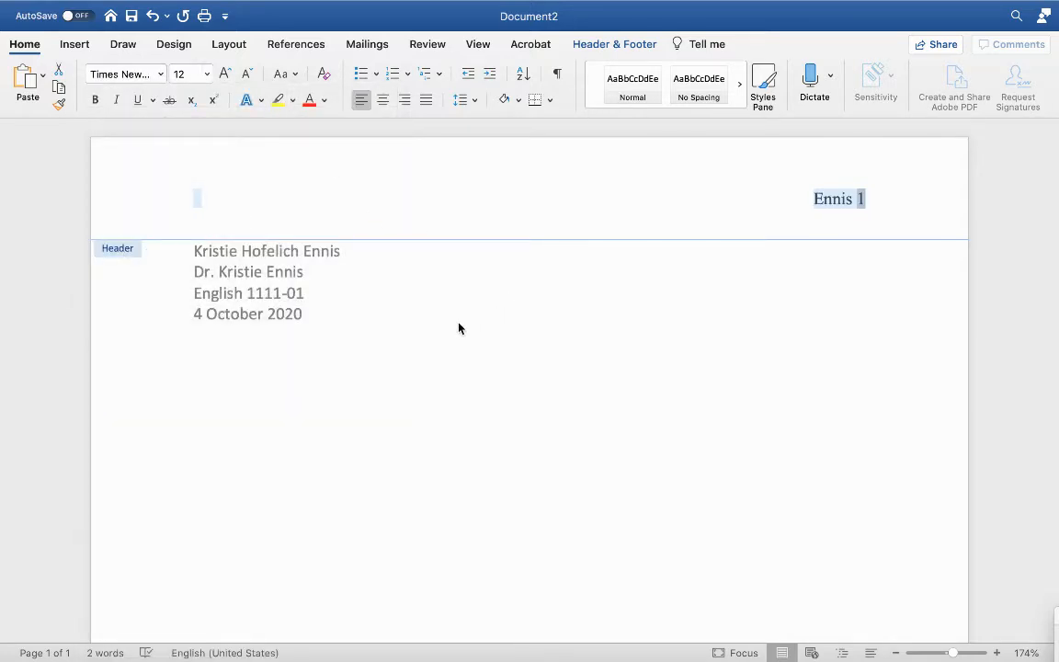
click(623, 195)
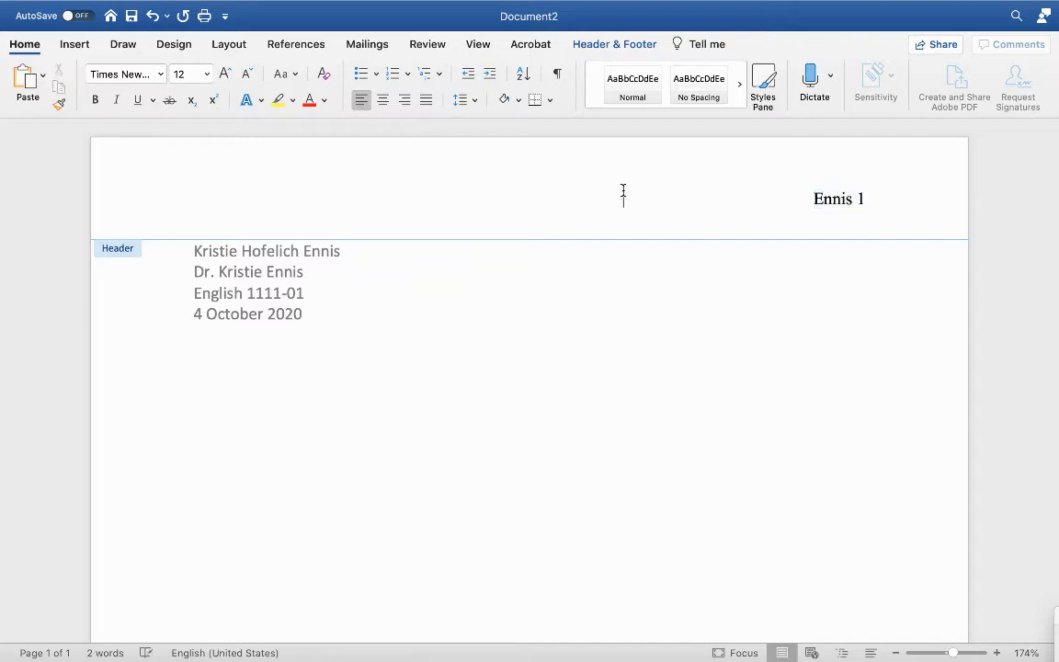
double_click(596, 280)
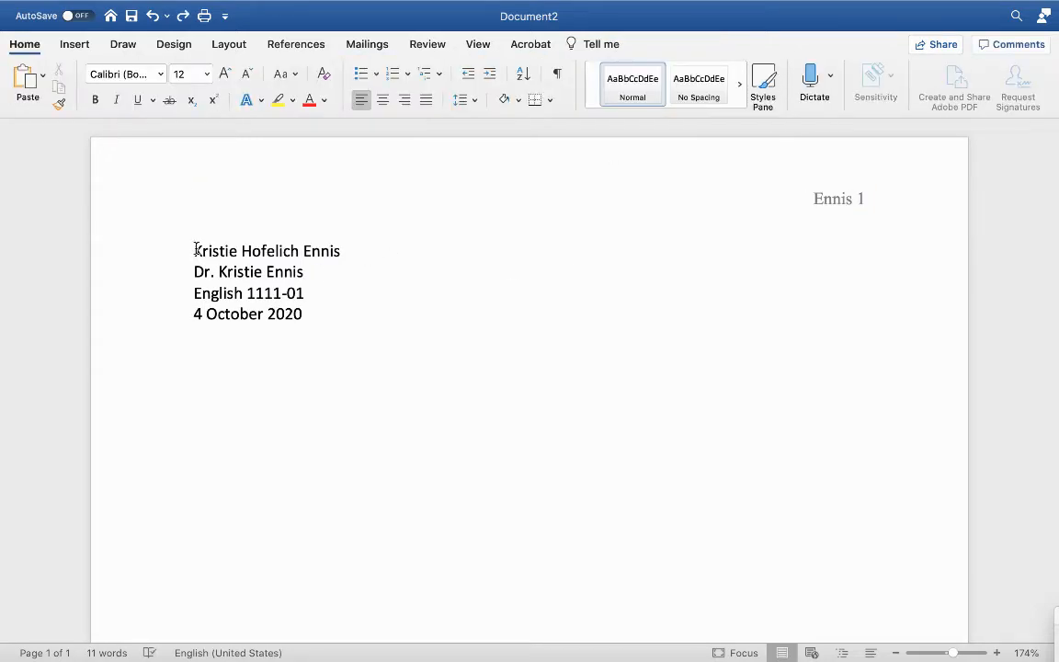
Step: Select the whole document and change its font to Times New Roman
key(super+a)
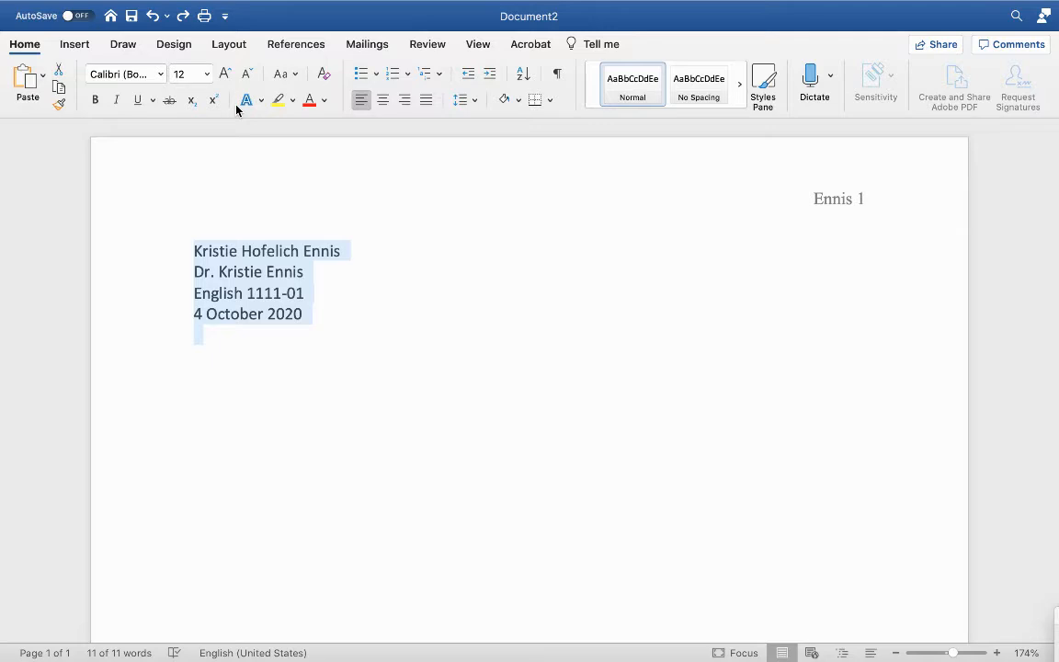
click(157, 74)
mouse_move(386, 208)
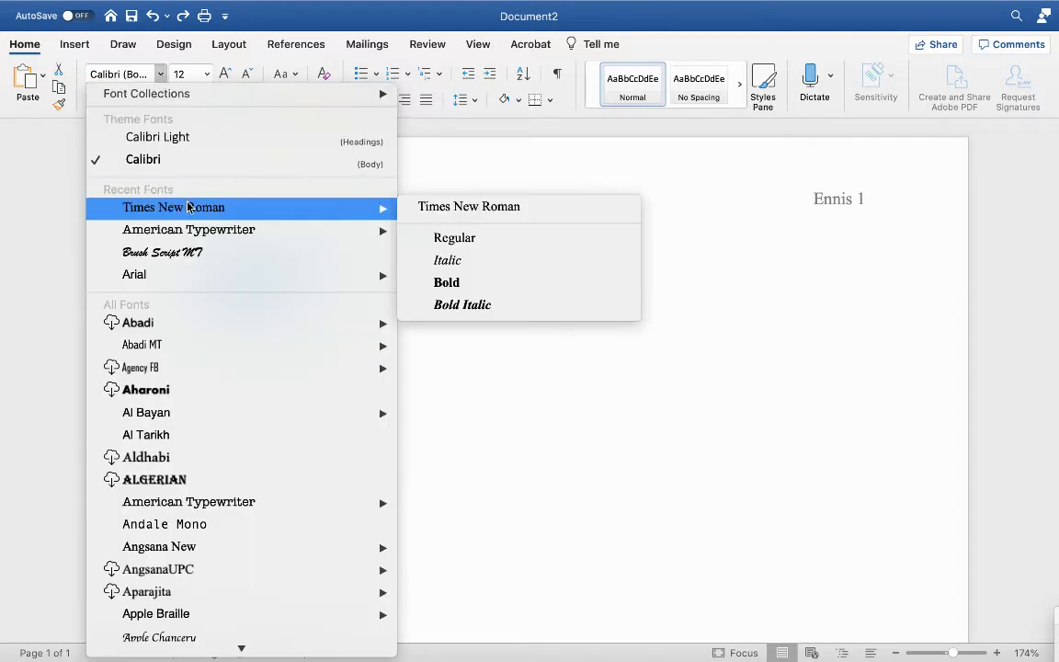
click(453, 204)
click(430, 297)
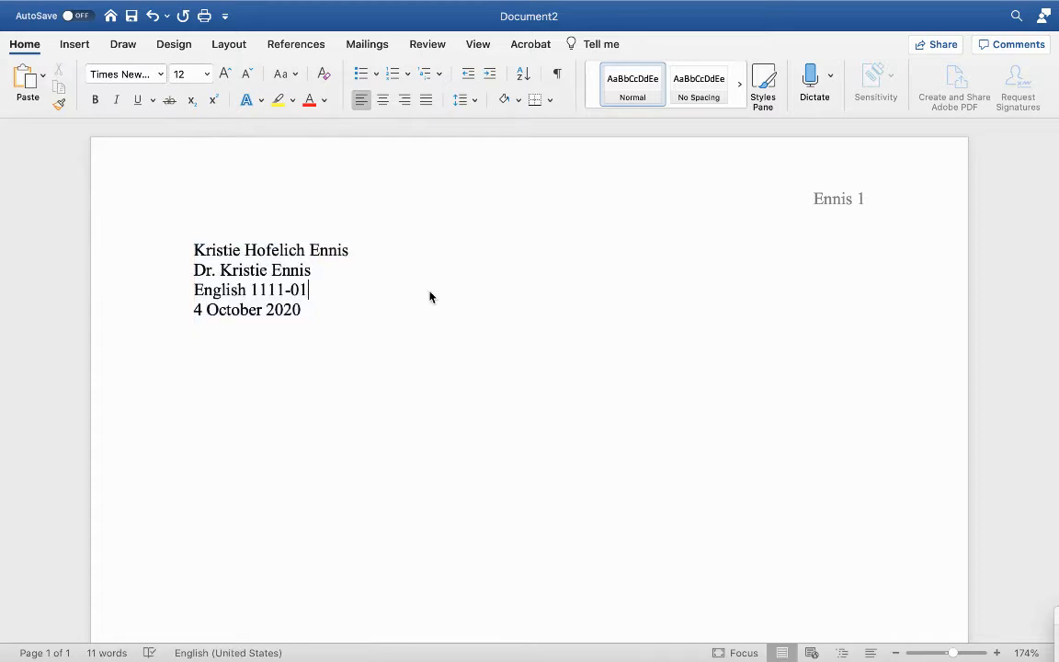
Step: Set line spacing for the whole document to 2.0
key(super+a)
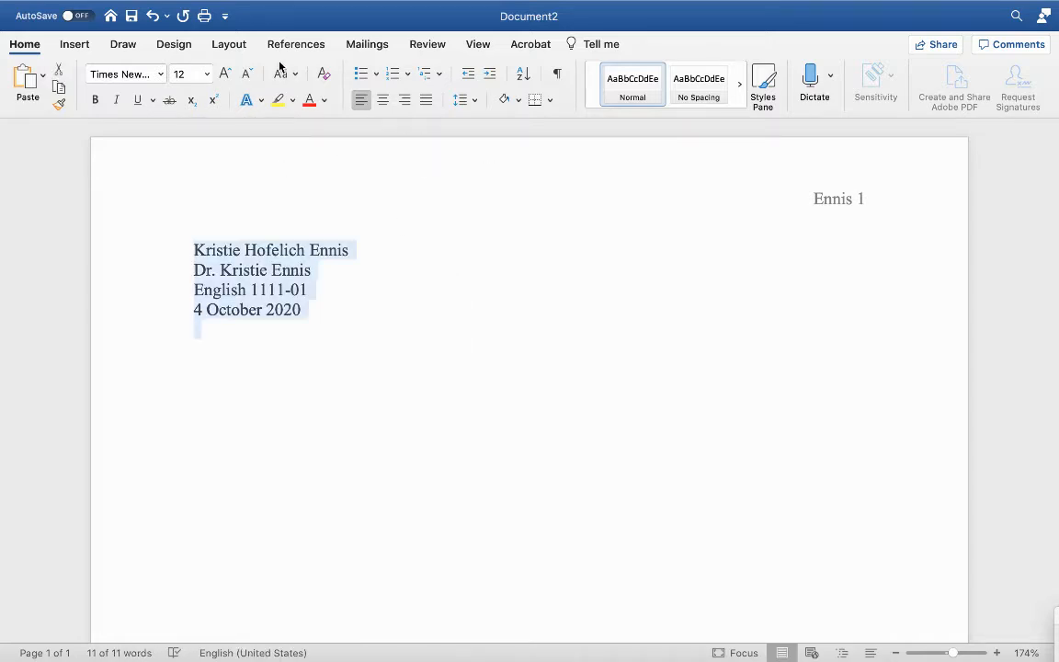
click(475, 101)
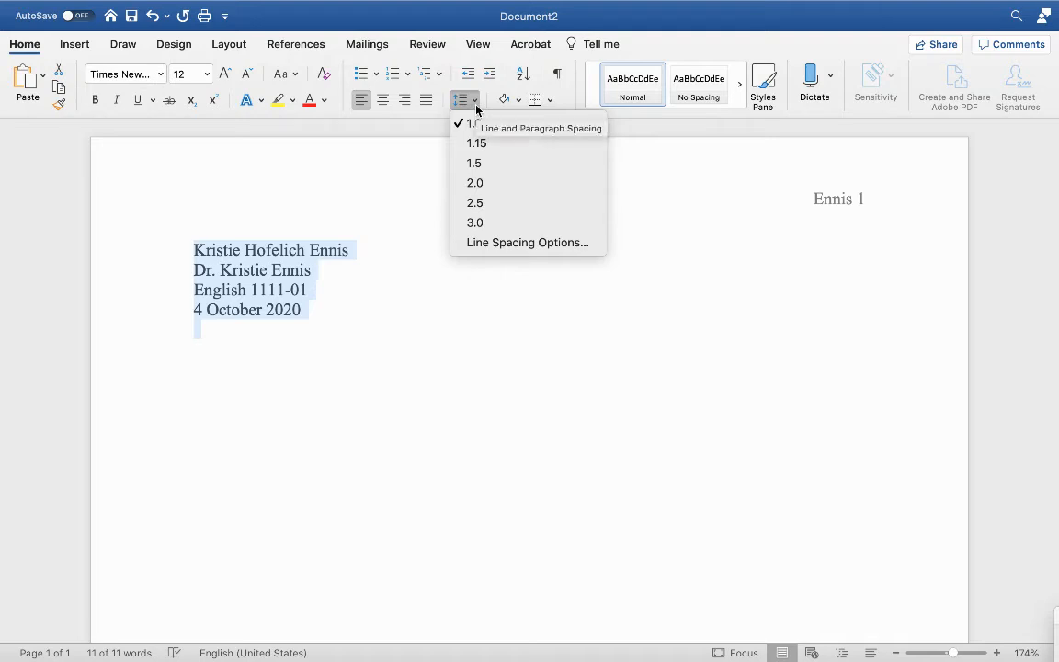
click(475, 184)
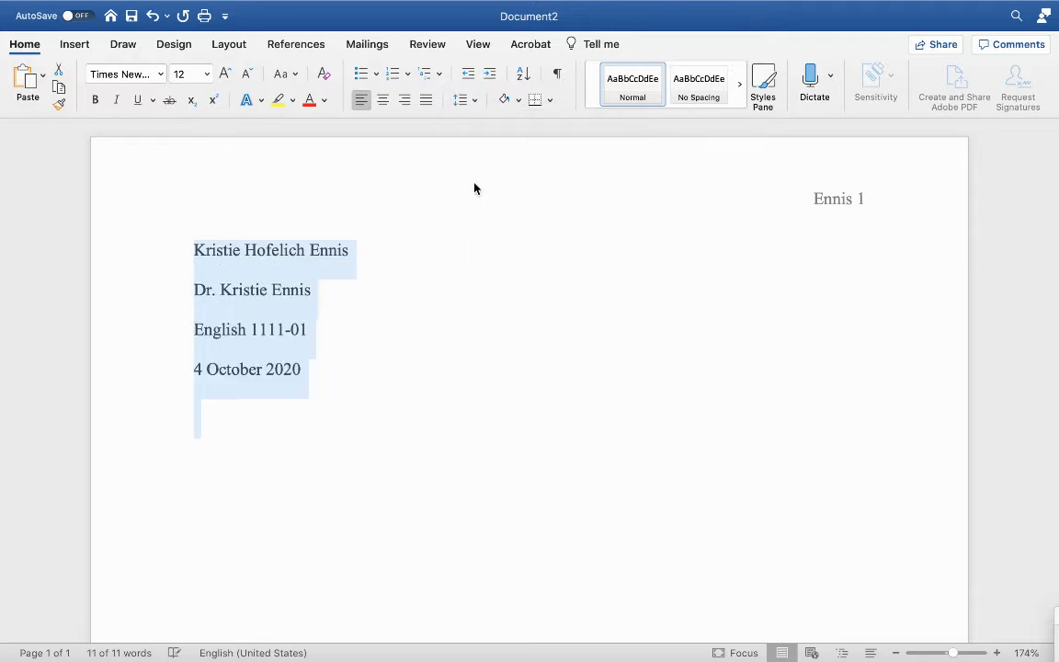
click(450, 353)
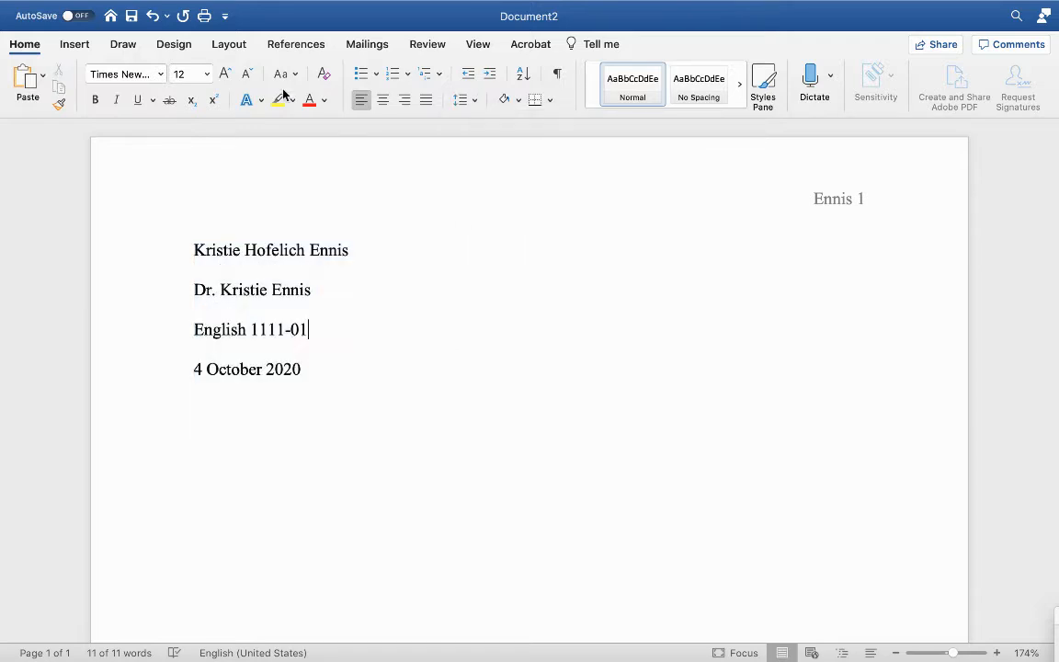
Step: Add a centered title Fish and Fear on a new line below the date
click(223, 47)
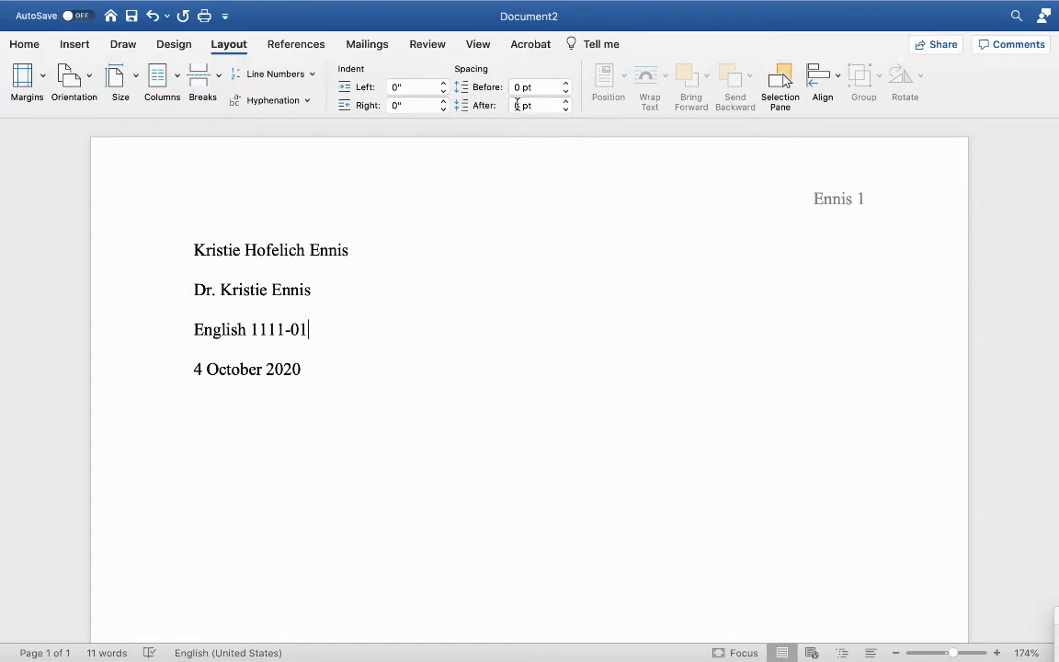
click(403, 378)
key(Return)
click(24, 43)
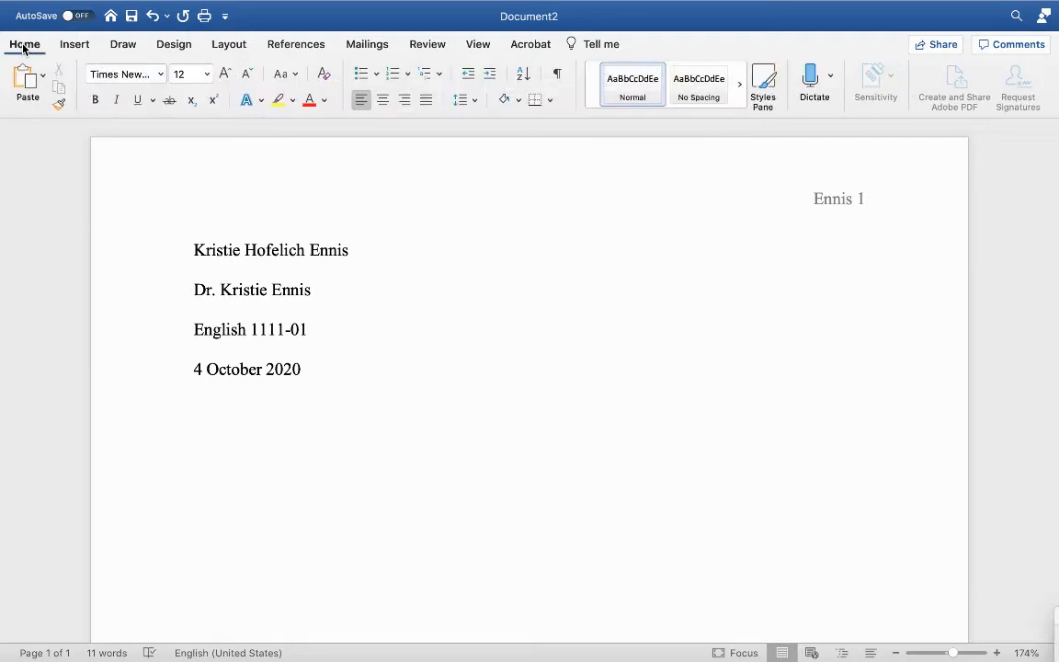
click(386, 104)
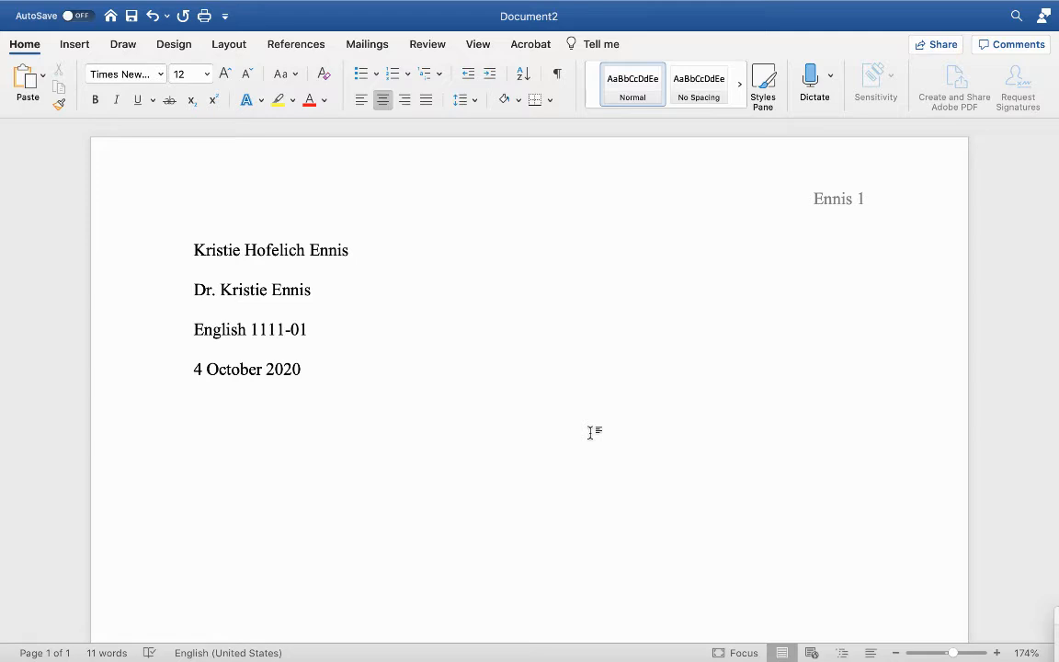
text(Fish)
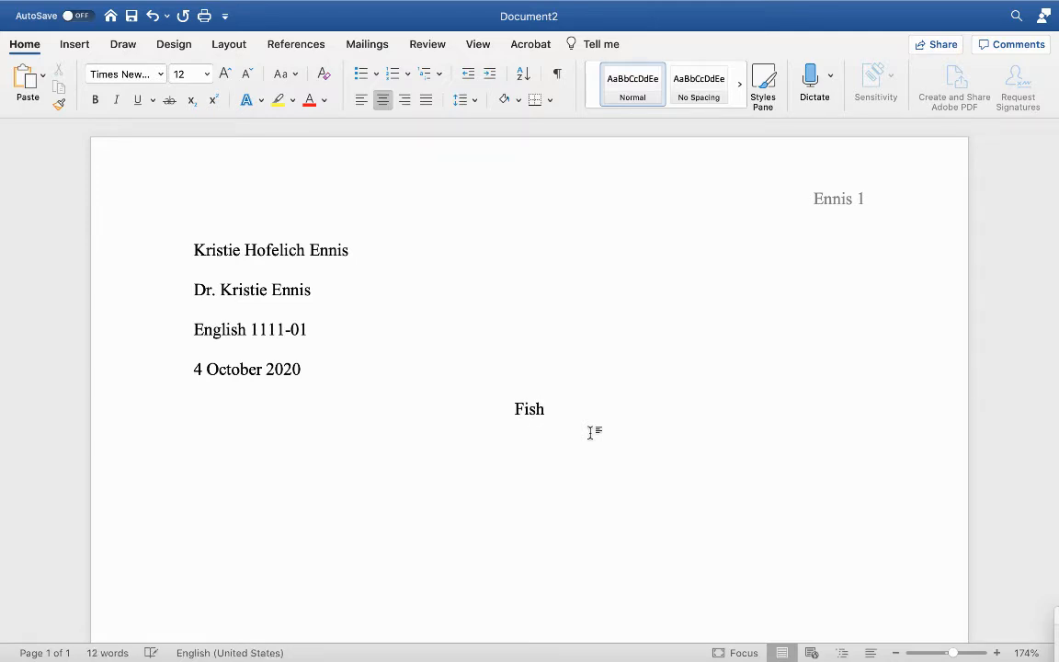
text( and Fear)
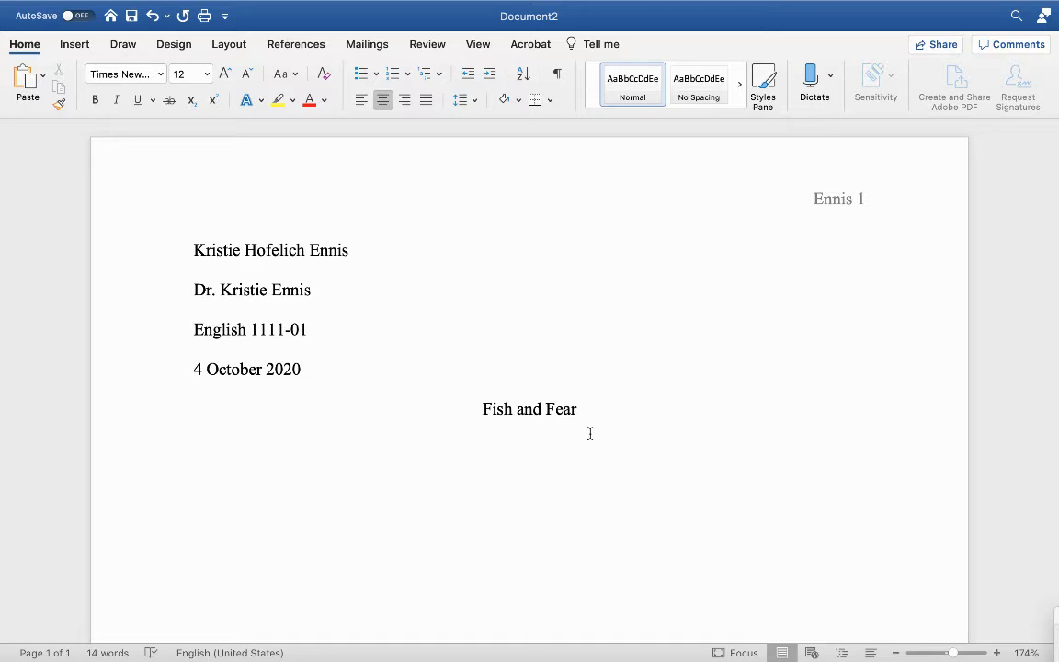
key(Left)
key(Left)
key(Left)
key(Left)
key(Left)
key(Left)
key(Left)
key(Left)
key(Left)
key(Left)
key(Left)
key(Right)
key(Right)
key(Right)
key(Right)
Step: Start a new left-aligned paragraph below the title
click(601, 412)
key(Return)
click(368, 106)
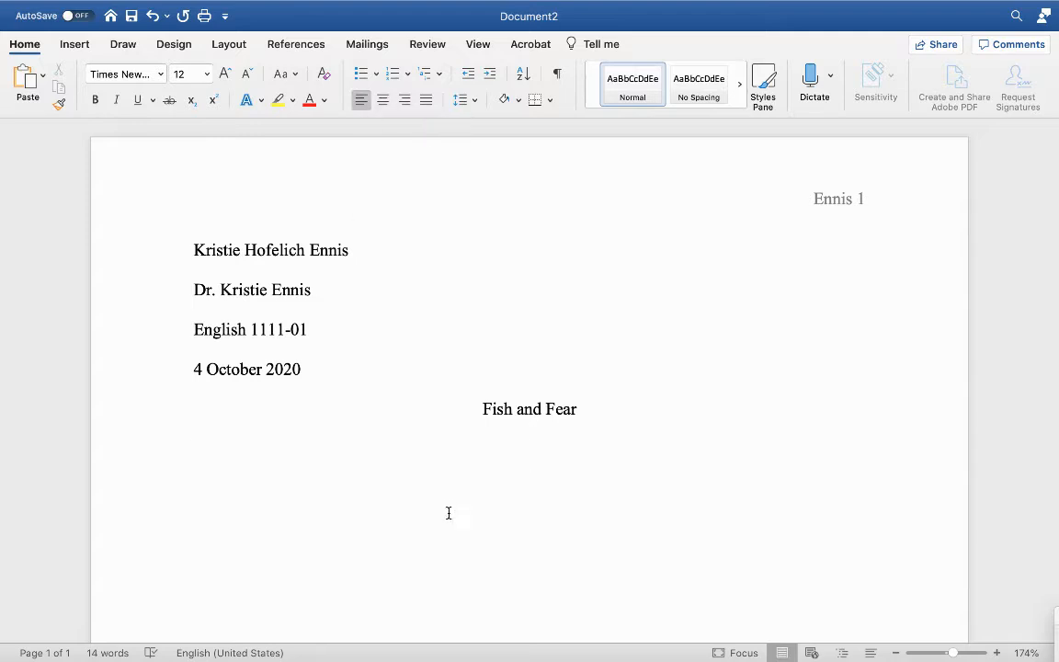
Step: Indent the first body paragraph line and add blank lines until the cursor reaches page 2
key(Tab)
key(Return)
key(Return)
key(Return)
key(Return)
key(Return)
key(Return)
key(Return)
key(Return)
key(Return)
key(Return)
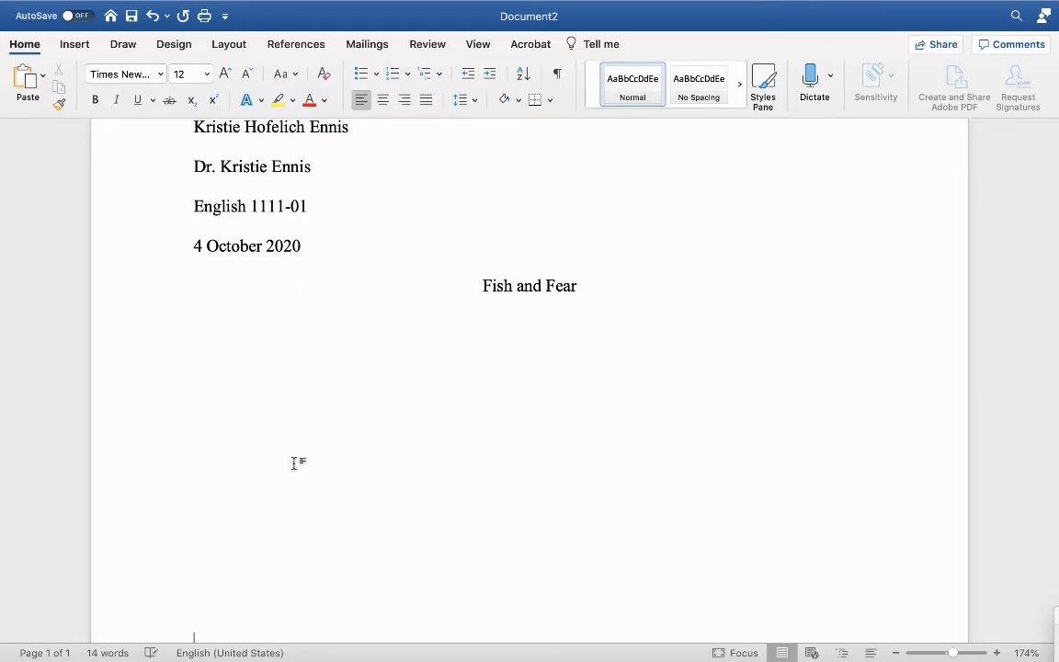
key(Return)
key(Return)
key(Return)
key(Return)
key(Return)
key(Return)
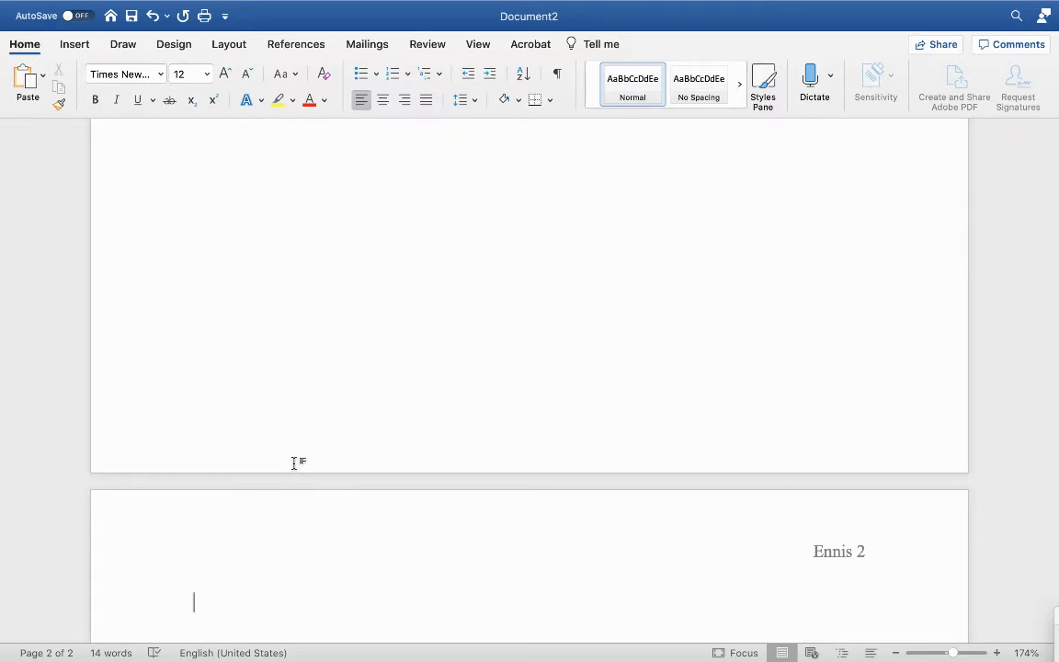
Step: Center a Works Cited heading at the top of page 2, then left-align the line below it
click(384, 110)
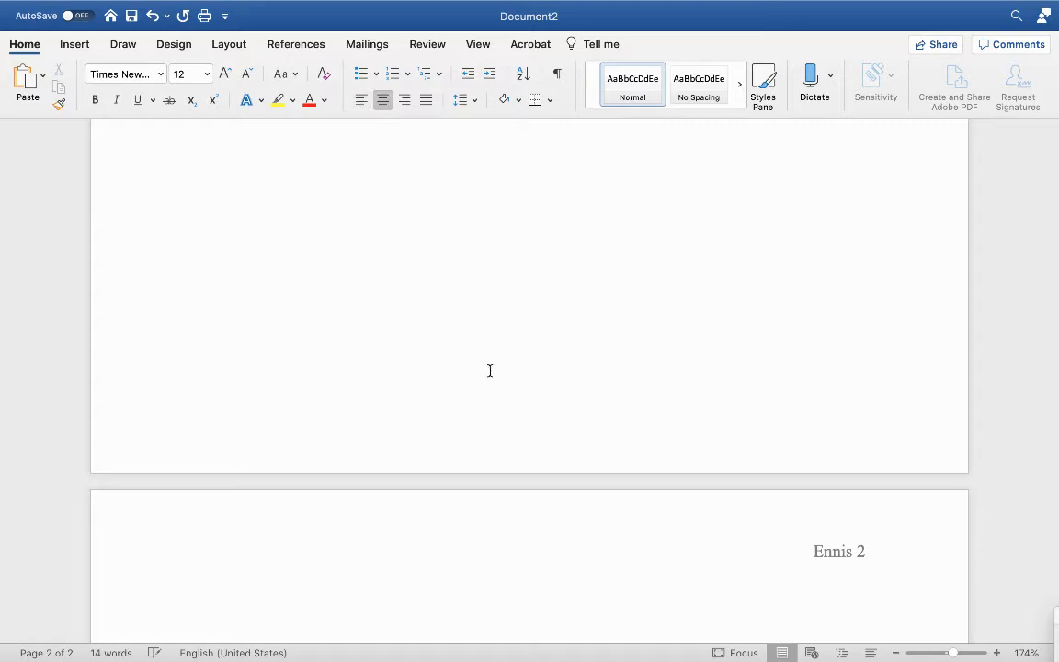
scroll(520, 502, down, 1)
scroll(521, 501, down, 3)
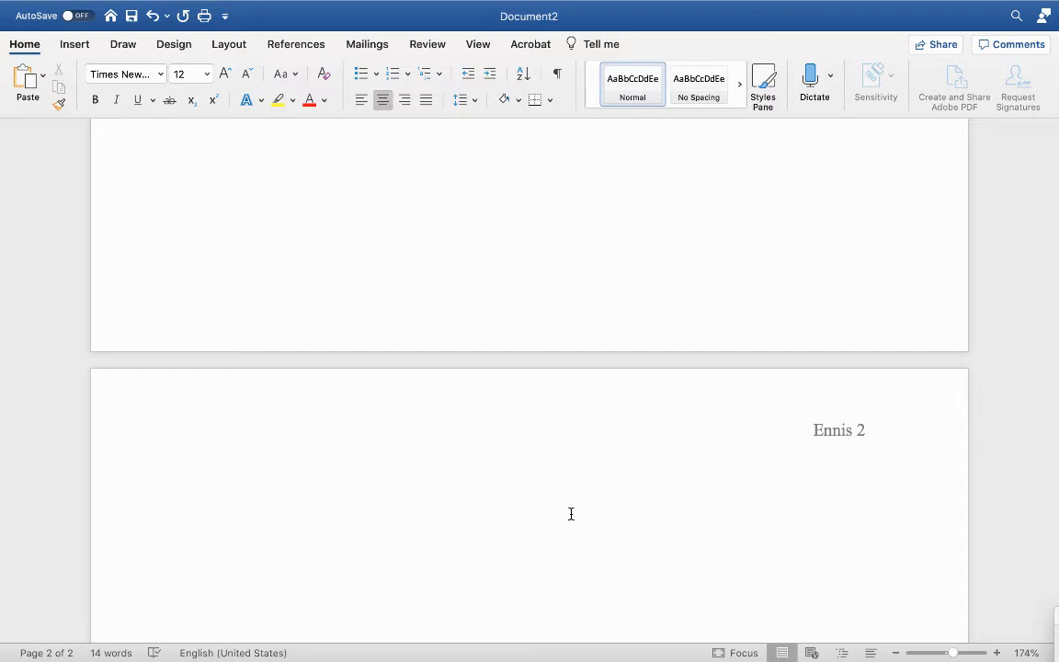
text(Works Cited)
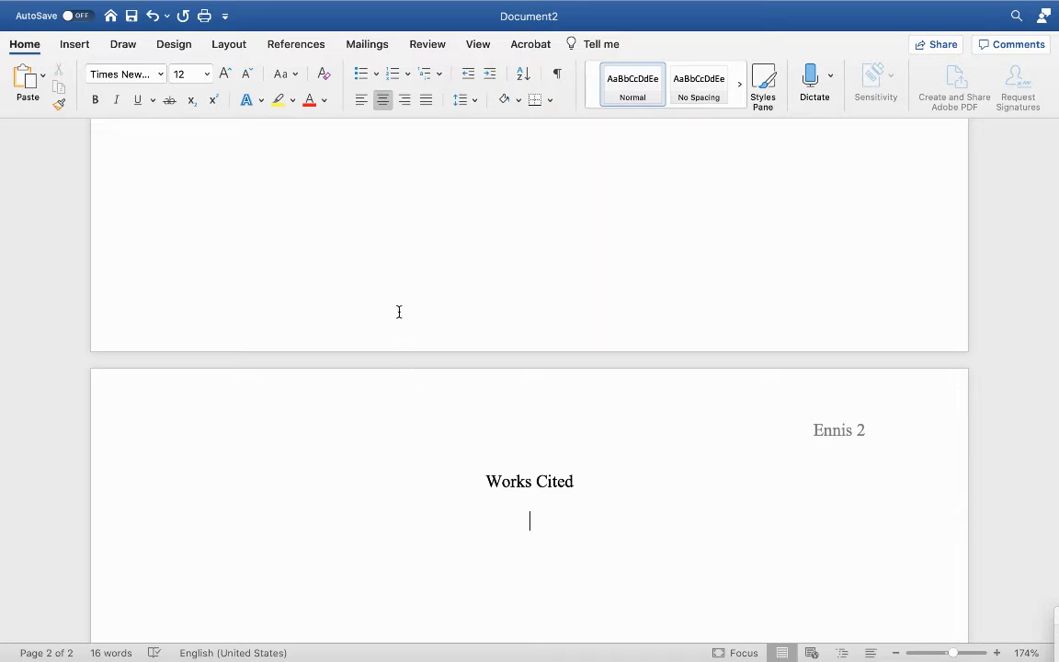
click(359, 103)
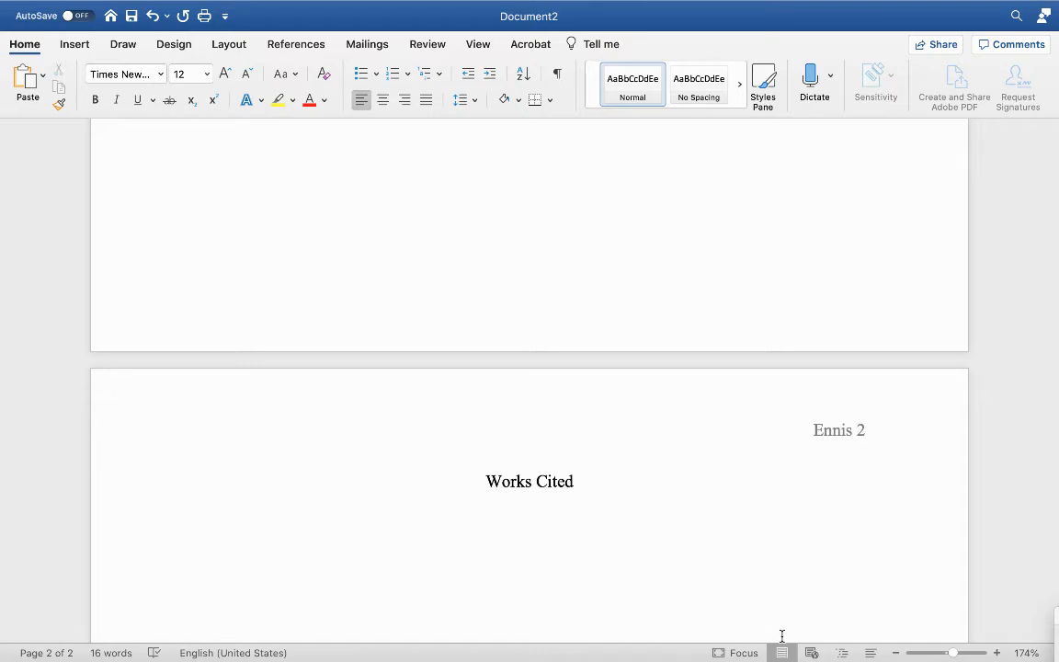
Step: Copy the Dean, Cornelia citation from the Purdue OWL sample Works Cited page and paste it below the heading
mouse_move(775, 643)
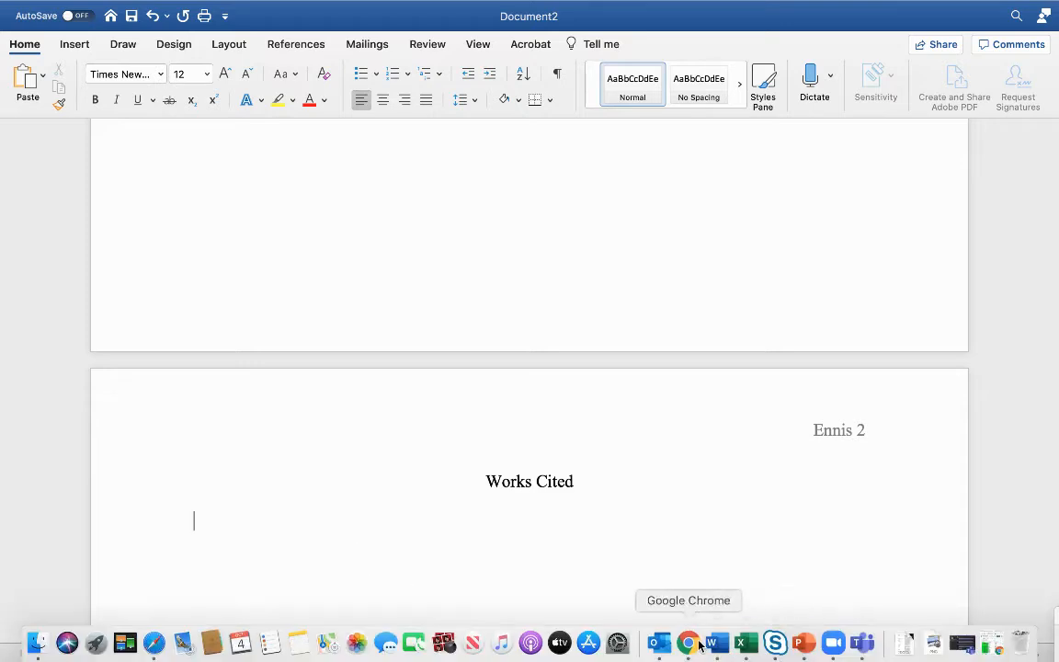
click(692, 643)
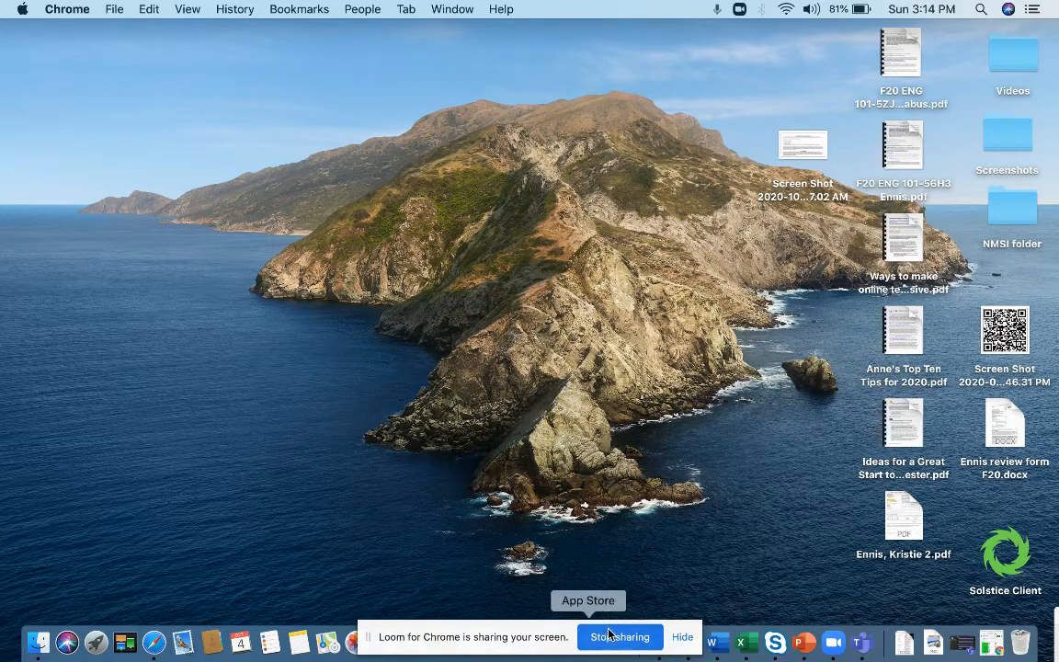
click(683, 637)
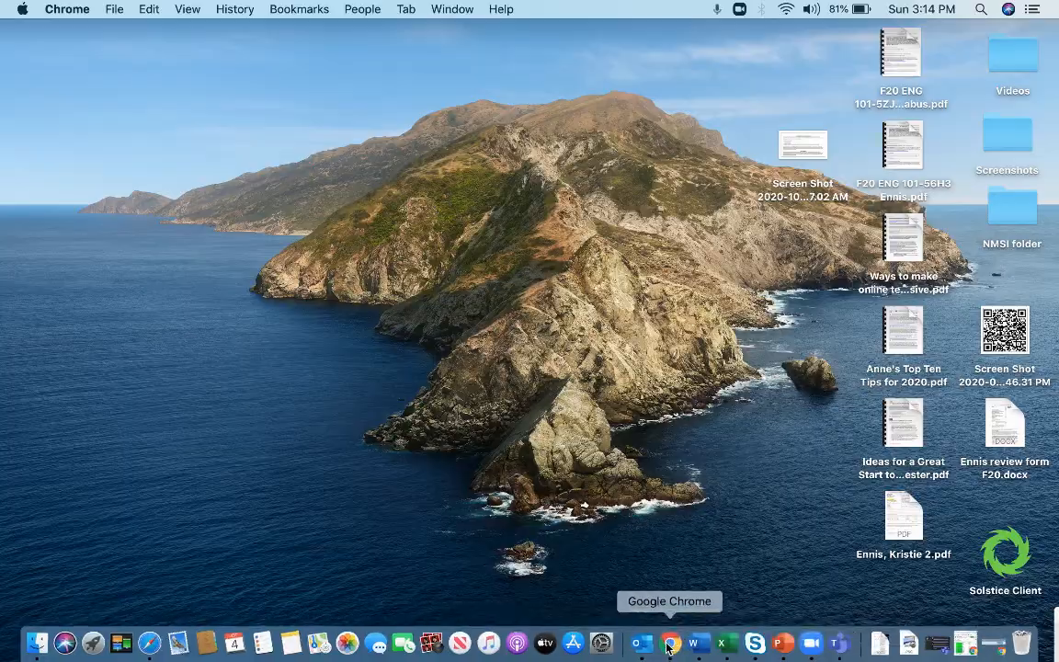
click(689, 644)
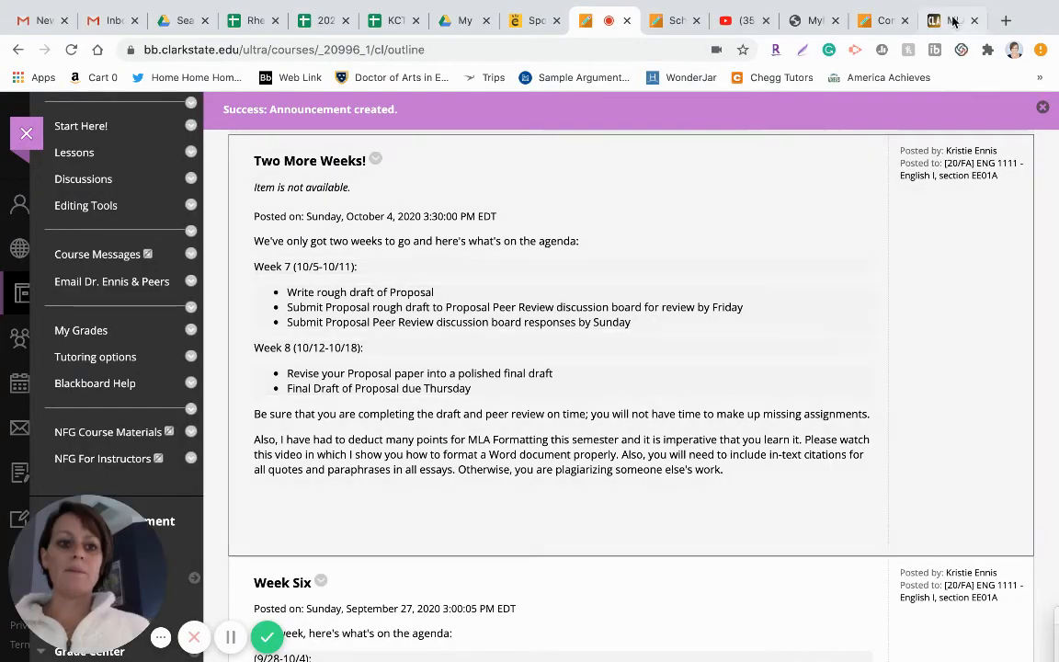
key(super+9)
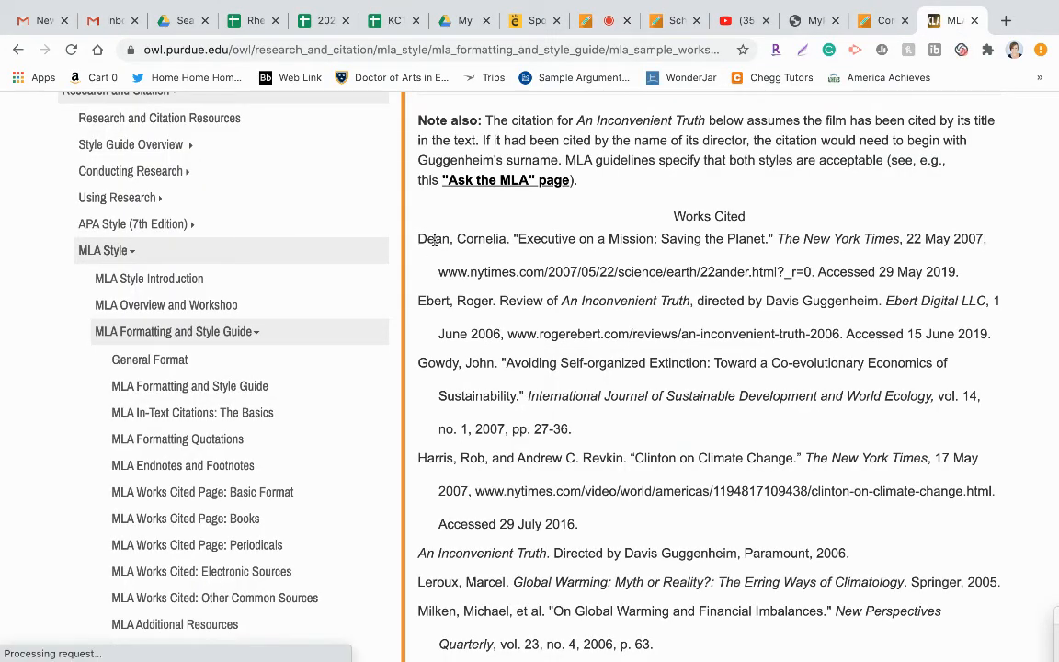
drag(418, 238, 960, 275)
key(super+c)
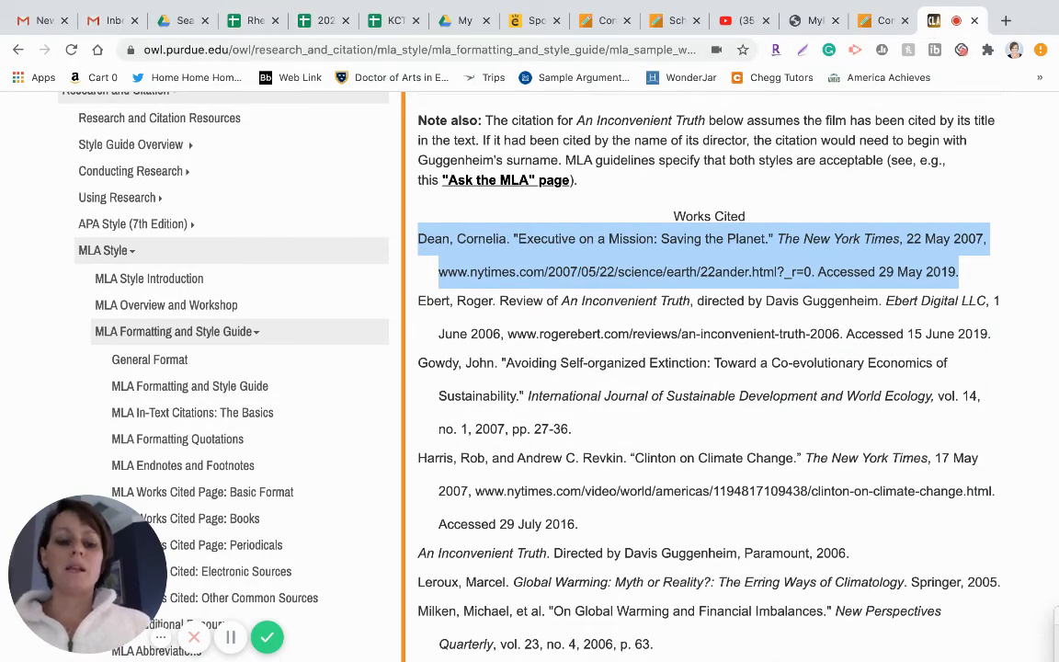
mouse_move(755, 648)
click(697, 647)
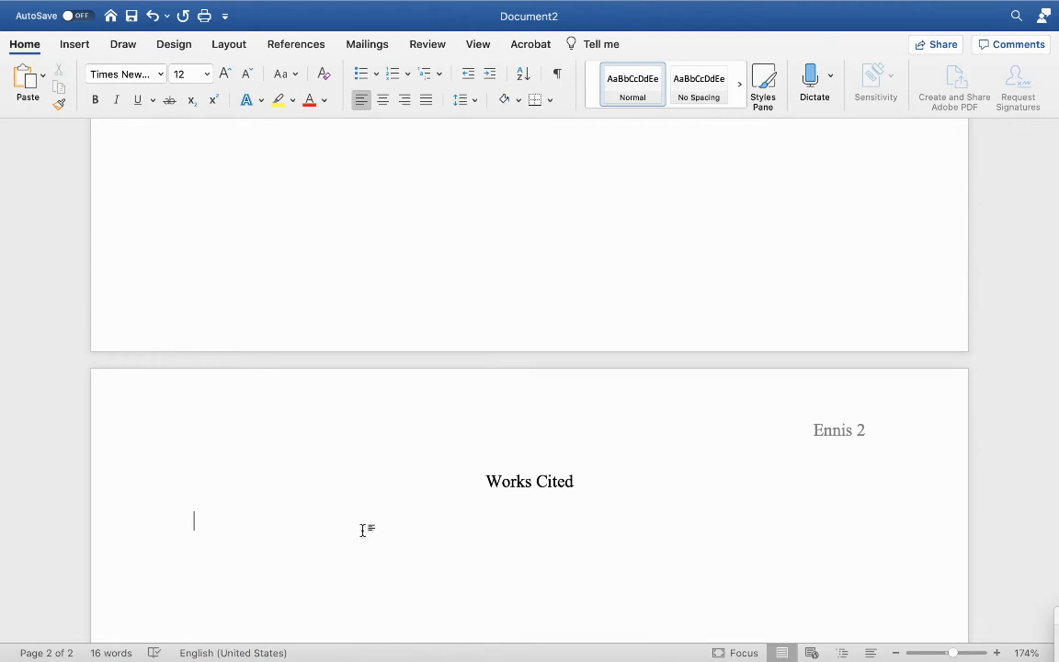
key(super+v)
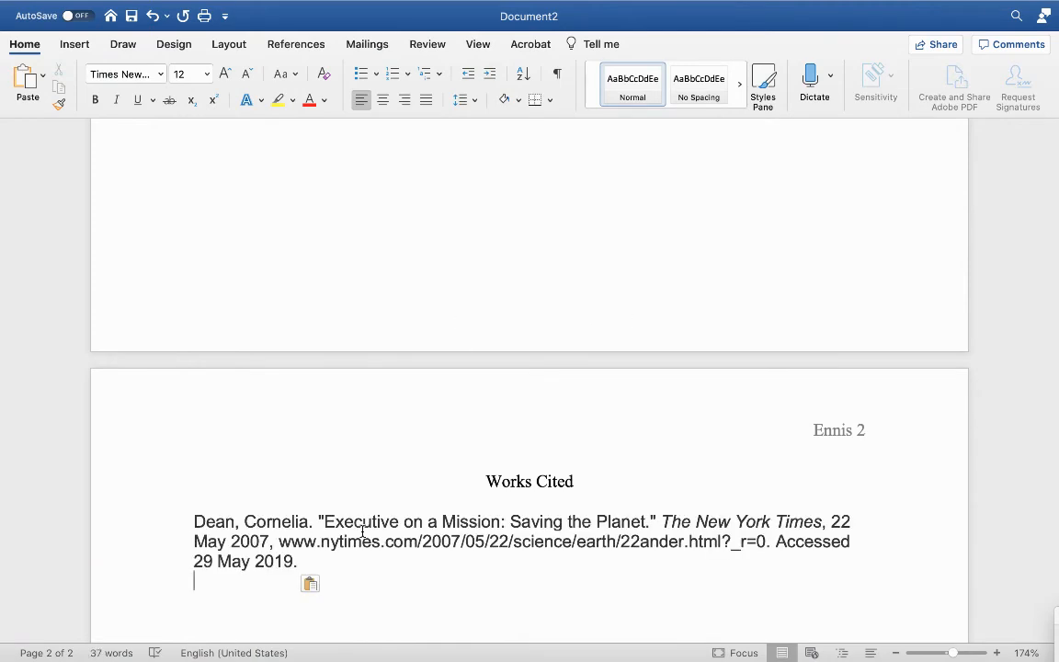
mouse_move(754, 648)
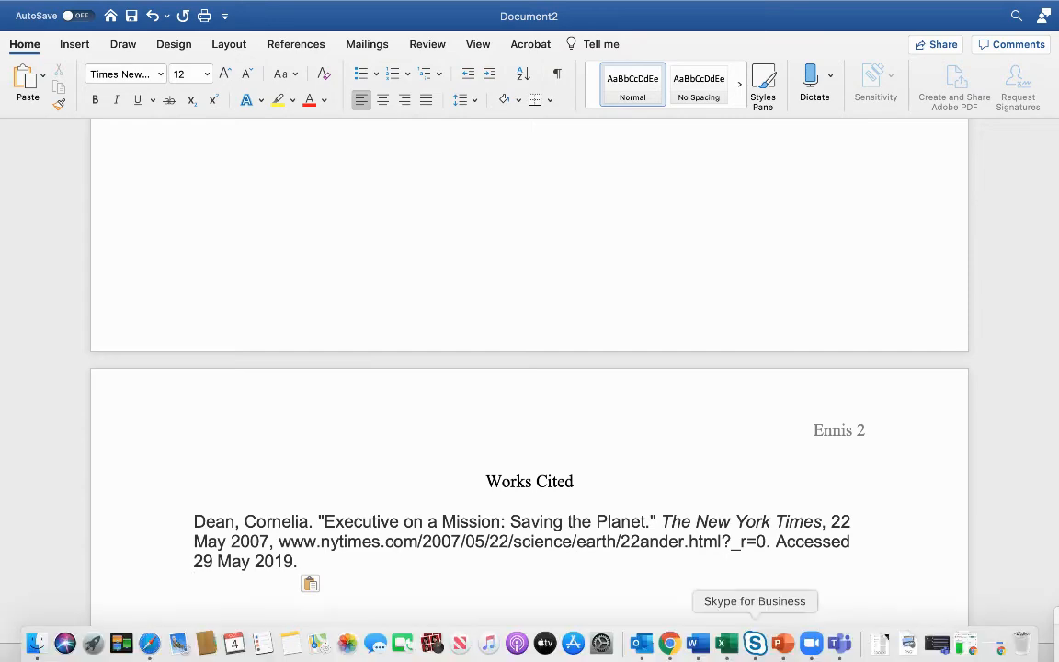
click(670, 645)
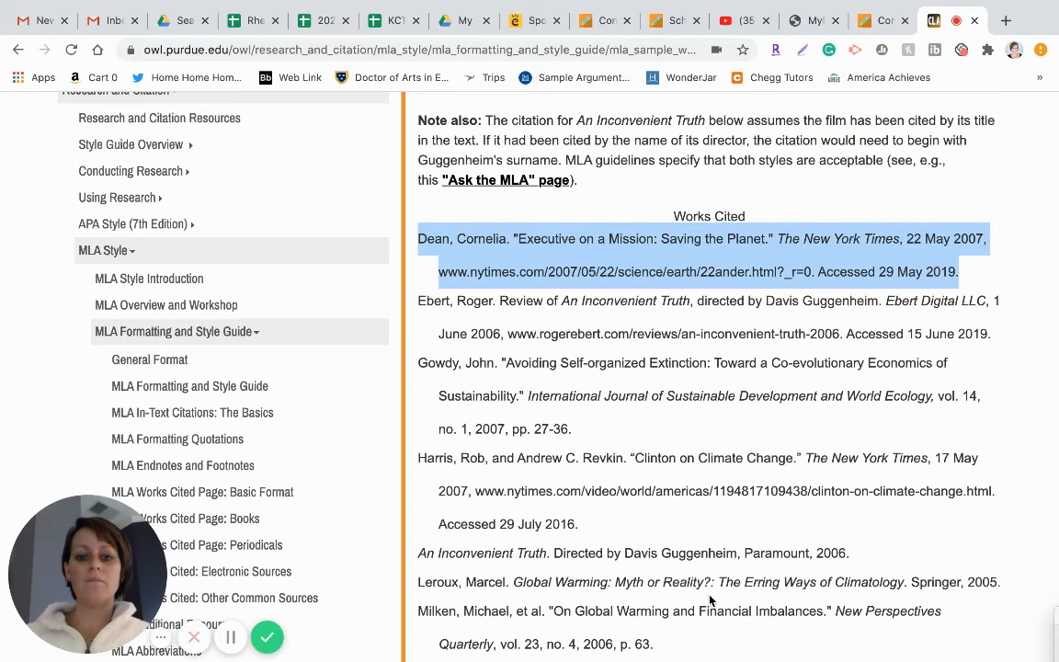
mouse_move(699, 648)
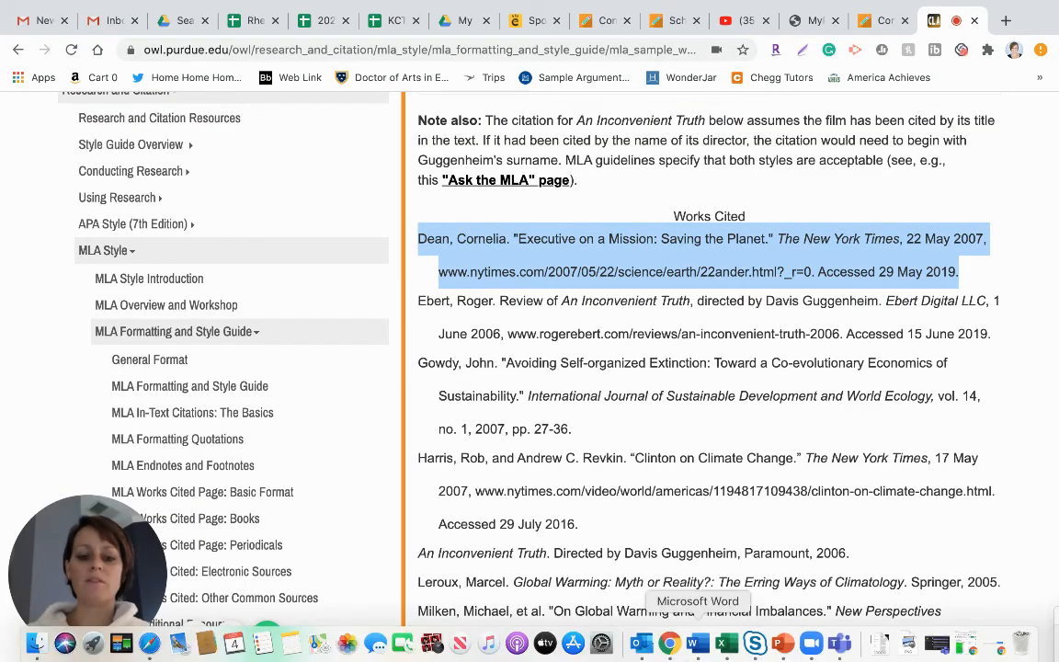
click(699, 649)
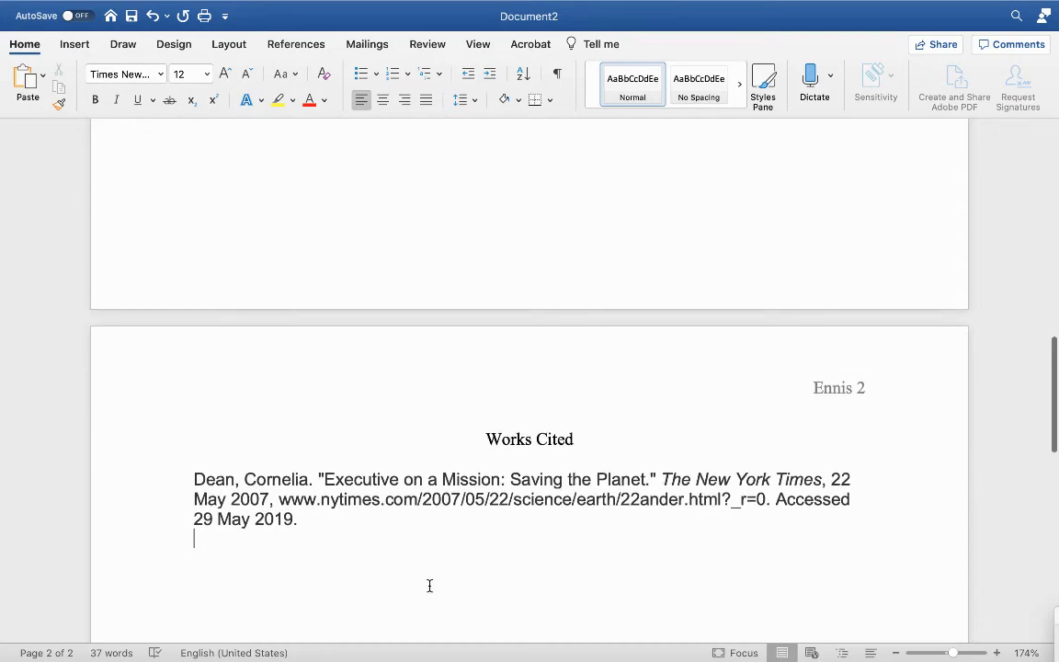
Step: Change the pasted citation's font to Times New Roman
scroll(430, 586, down, 2)
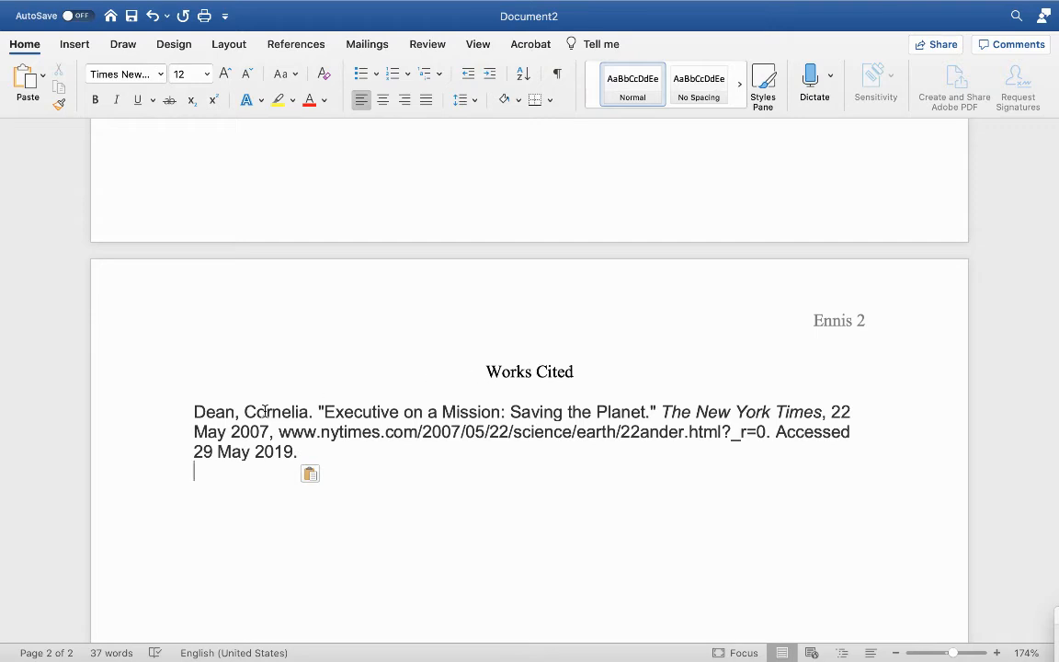
drag(194, 411, 304, 449)
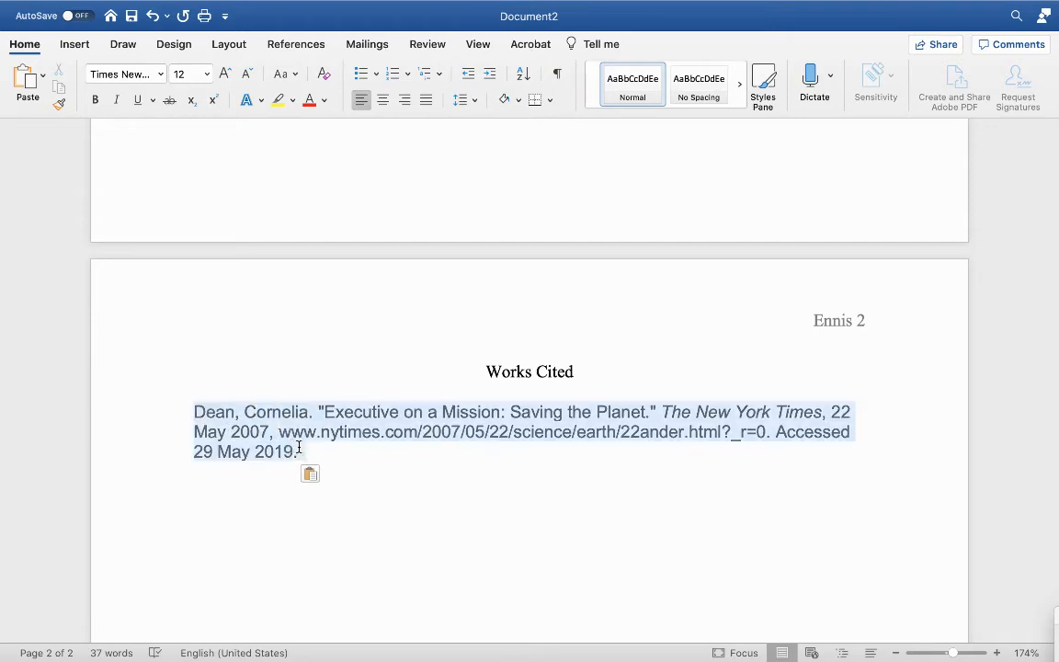
click(160, 74)
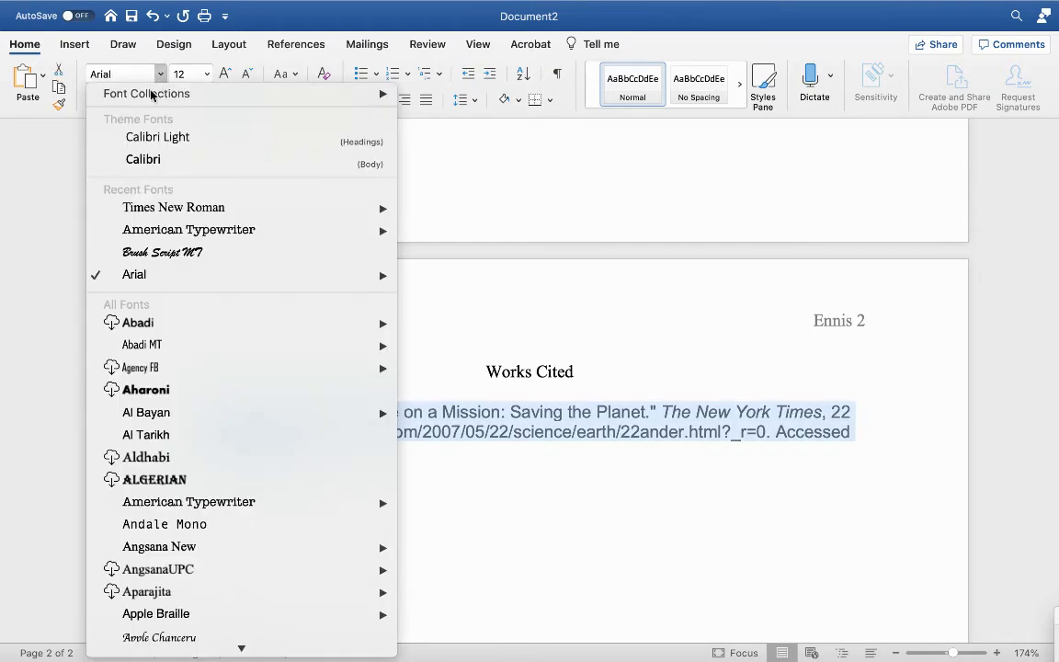
mouse_move(163, 215)
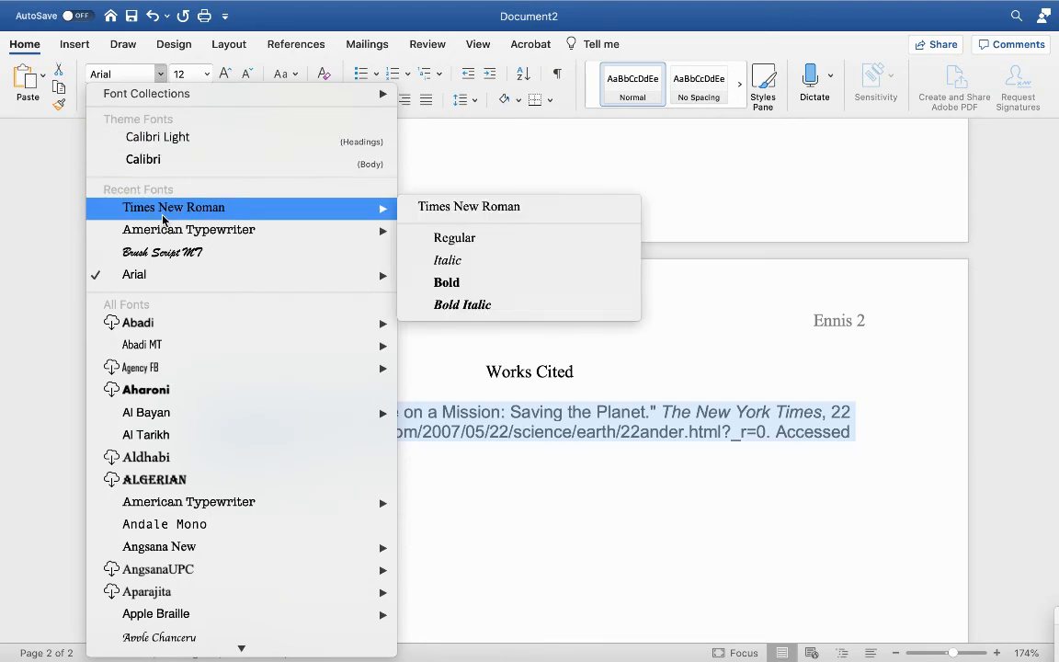
click(432, 209)
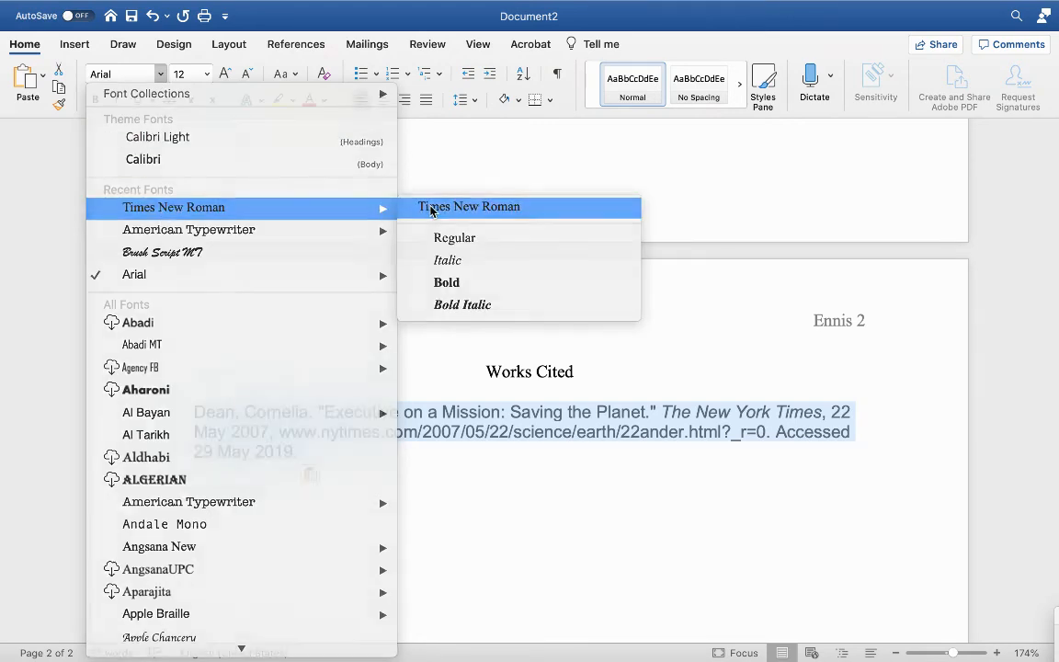
click(416, 468)
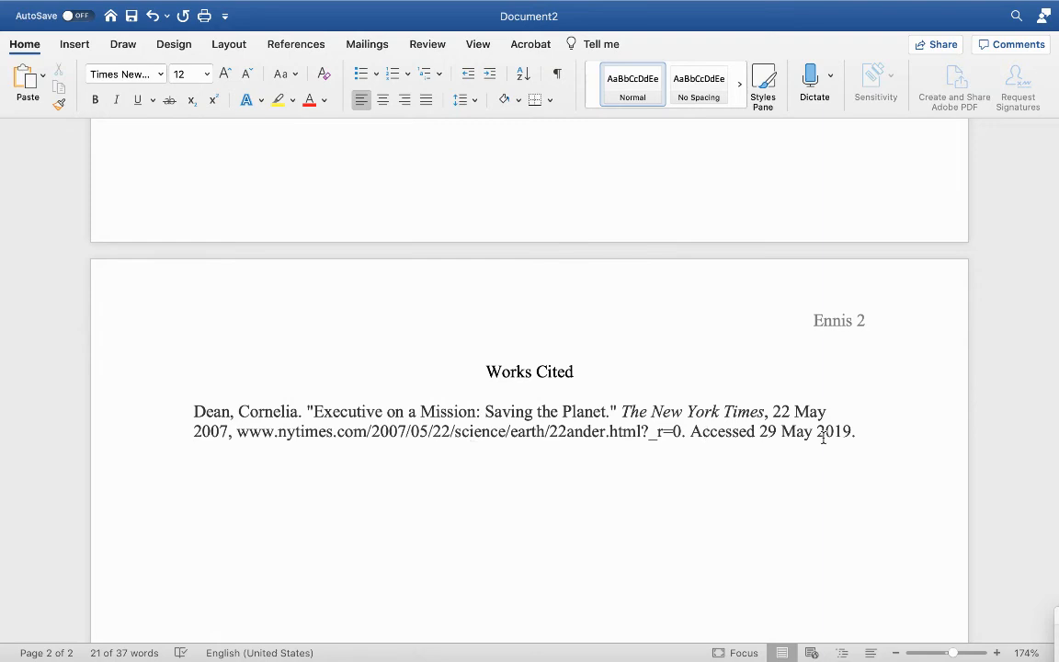
Step: Set the citation's line spacing to 2.0
drag(862, 431, 170, 401)
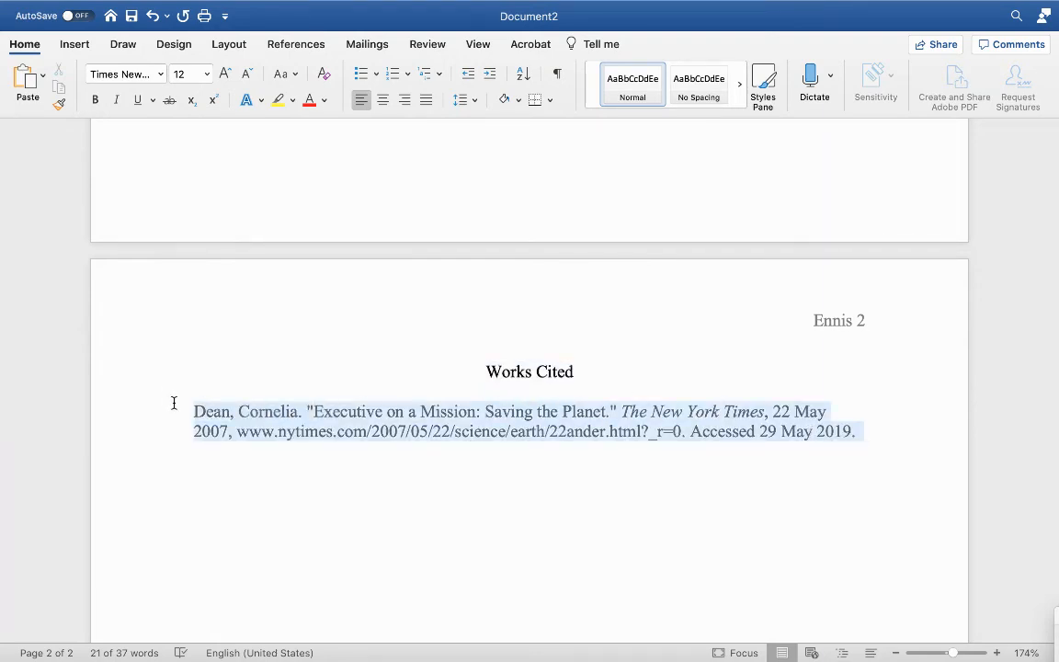
click(475, 100)
click(481, 180)
click(455, 460)
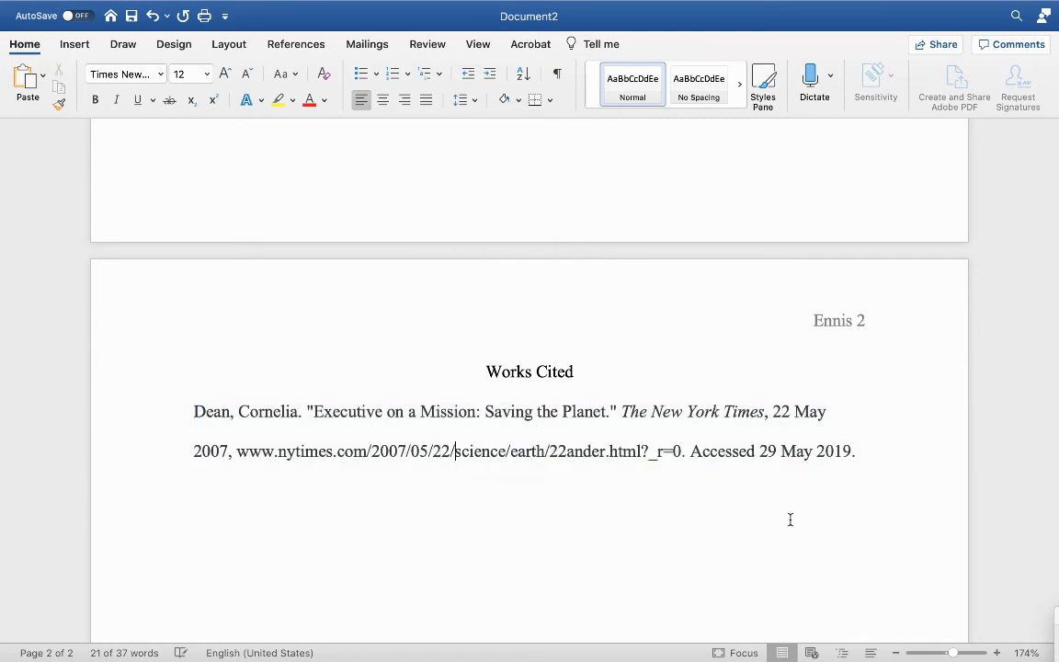
Step: Try indenting the citation's second line with a tab, and undo the indent
drag(863, 454, 202, 429)
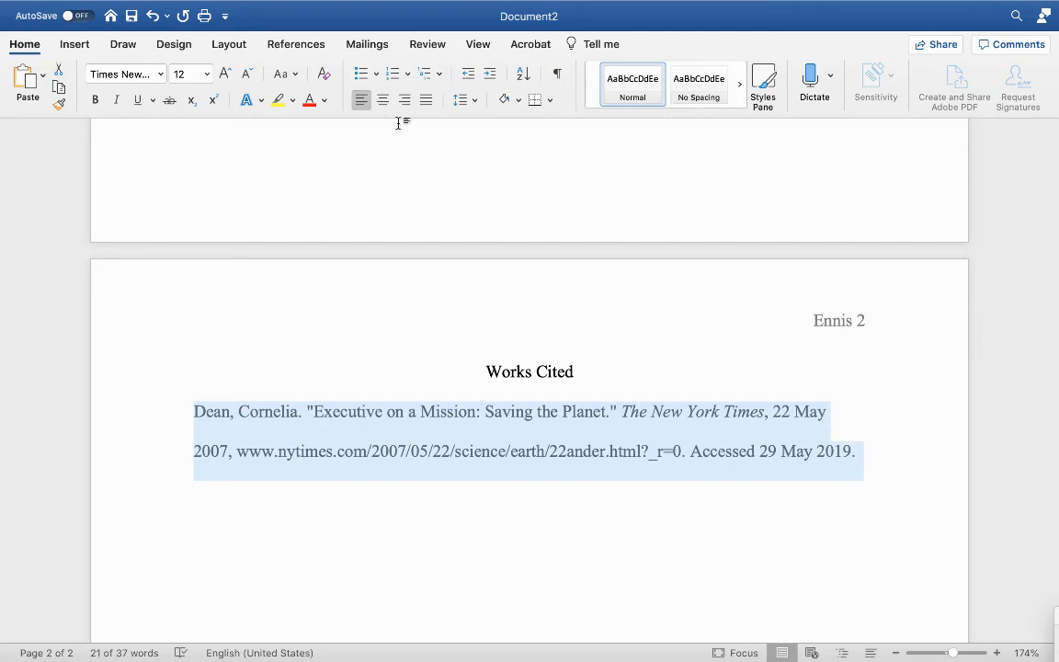
click(475, 103)
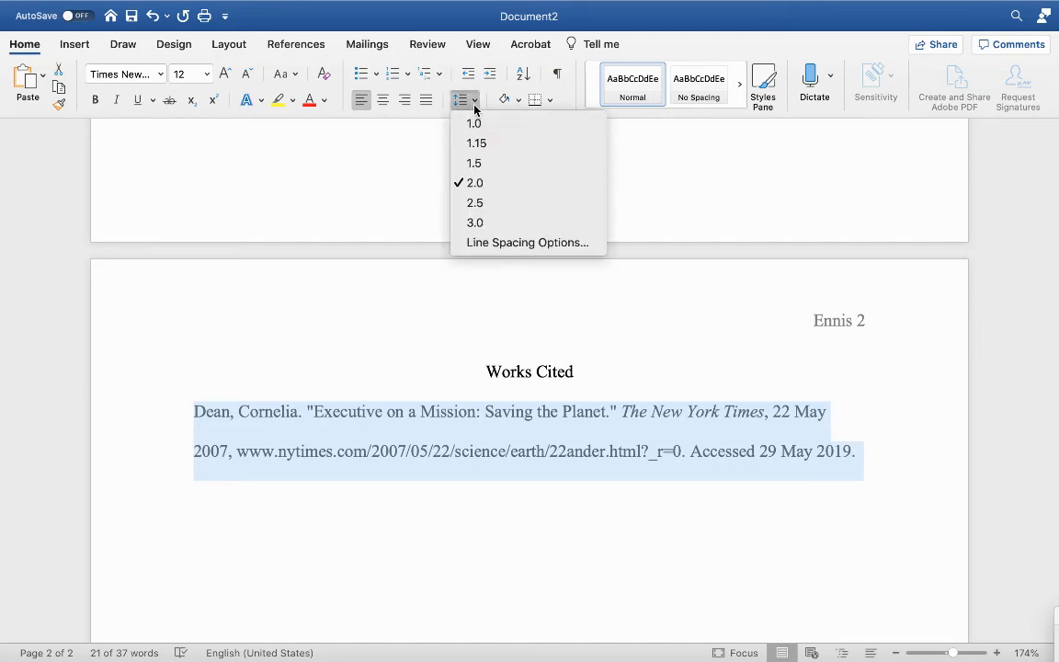
click(432, 444)
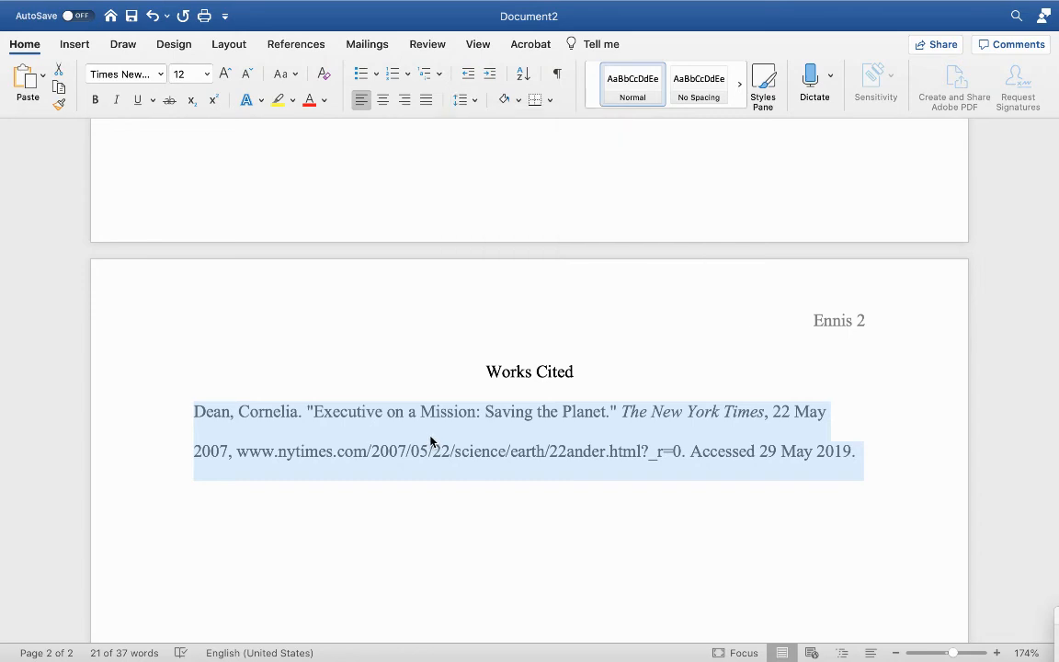
right_click(431, 442)
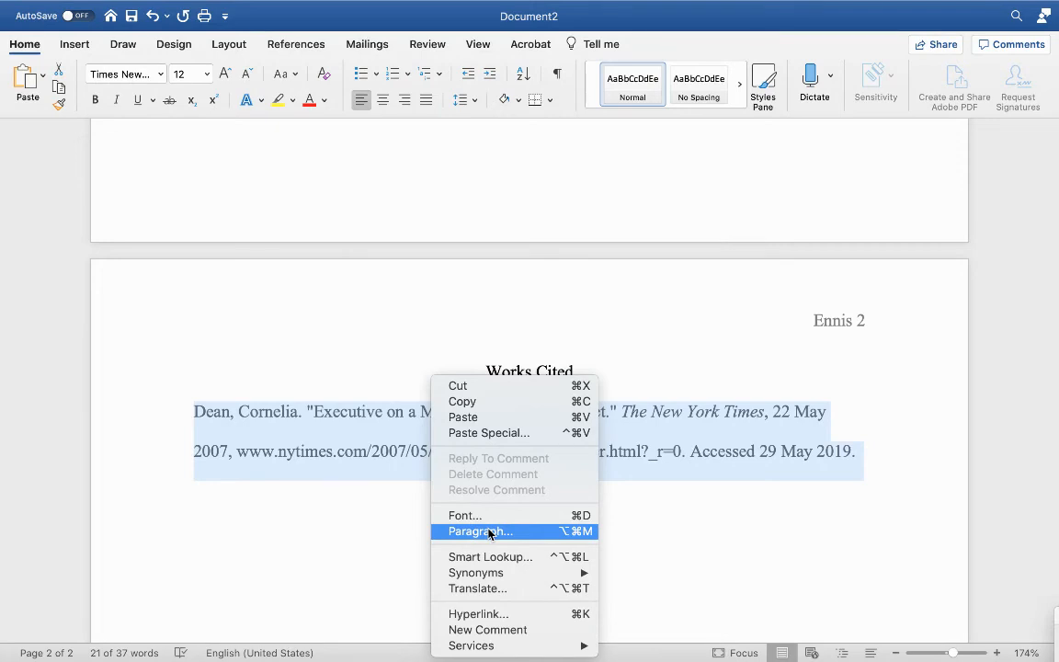
click(397, 521)
click(196, 457)
key(Tab)
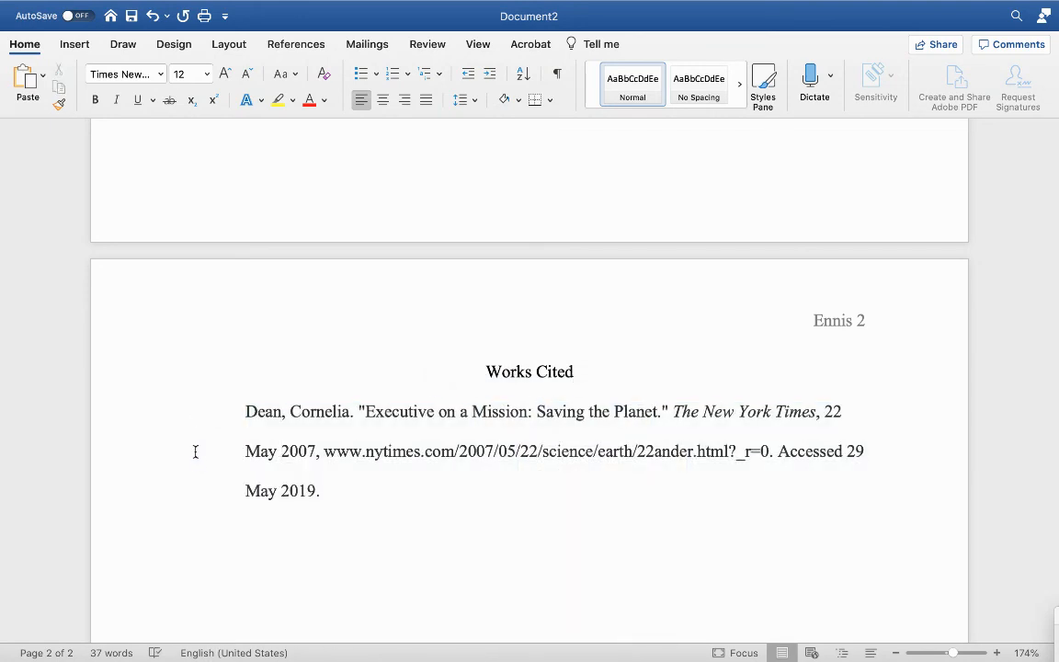
key(super+z)
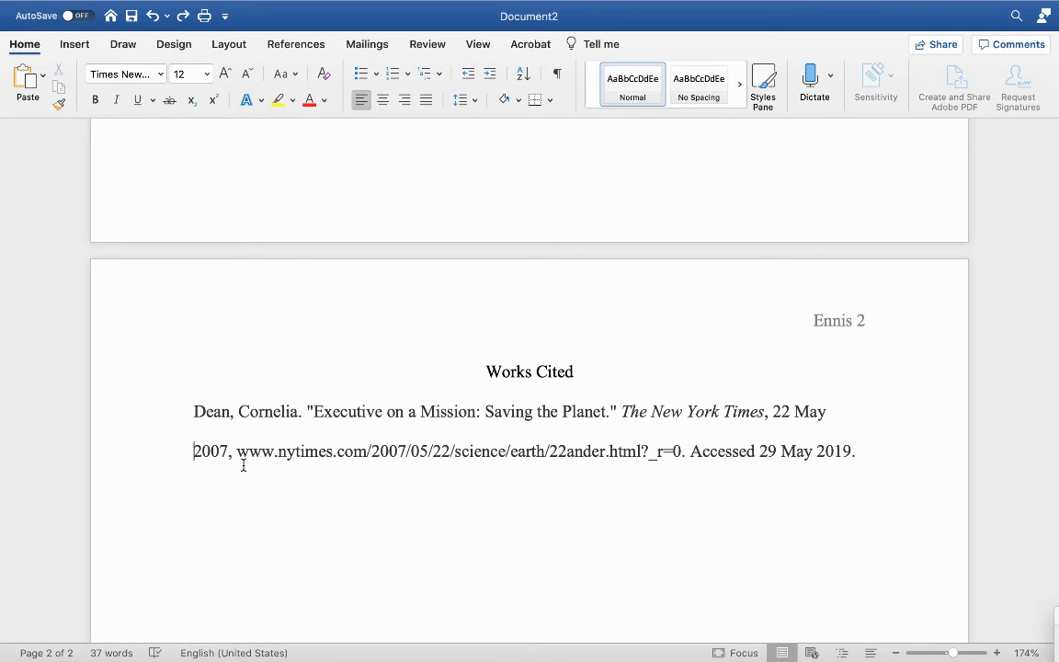
Step: Apply a hanging indent to the whole citation through the paragraph settings
drag(194, 410, 861, 469)
right_click(484, 431)
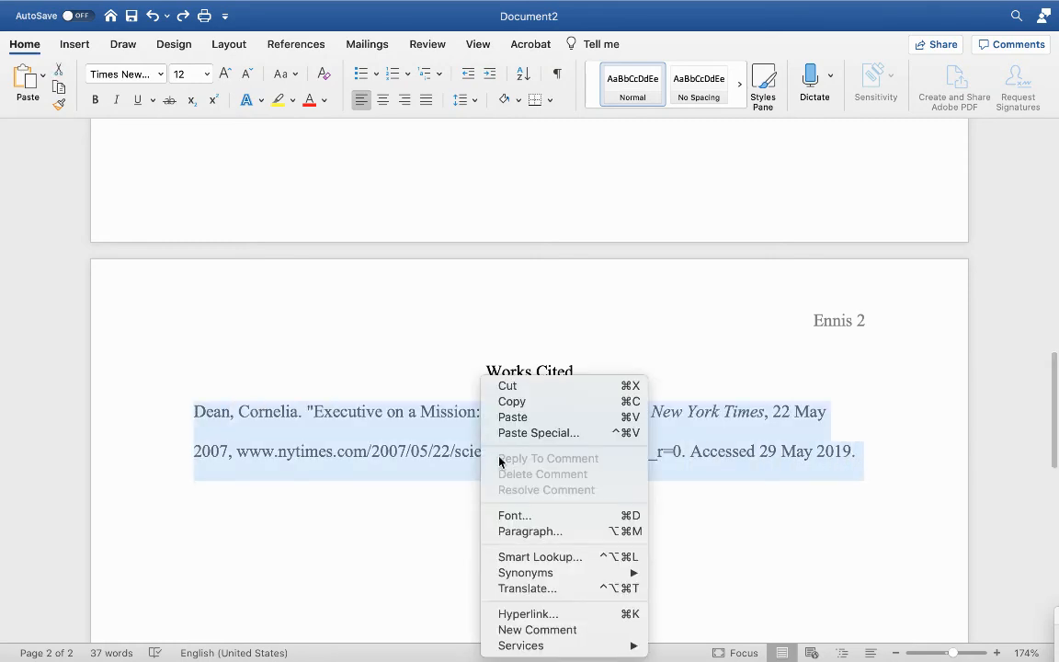
click(542, 534)
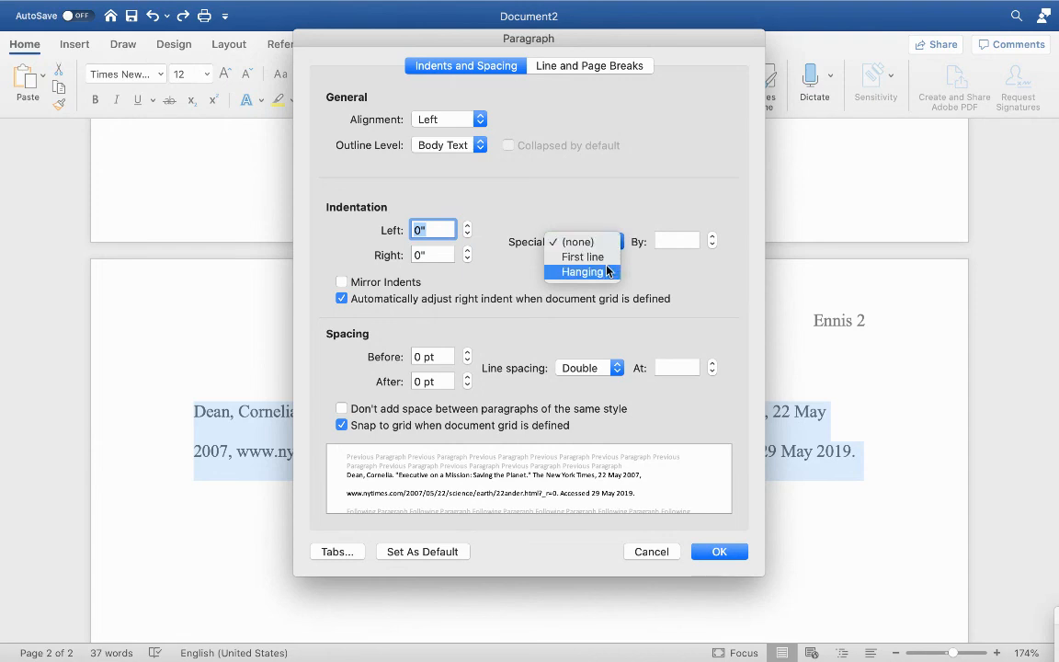
click(610, 272)
click(731, 552)
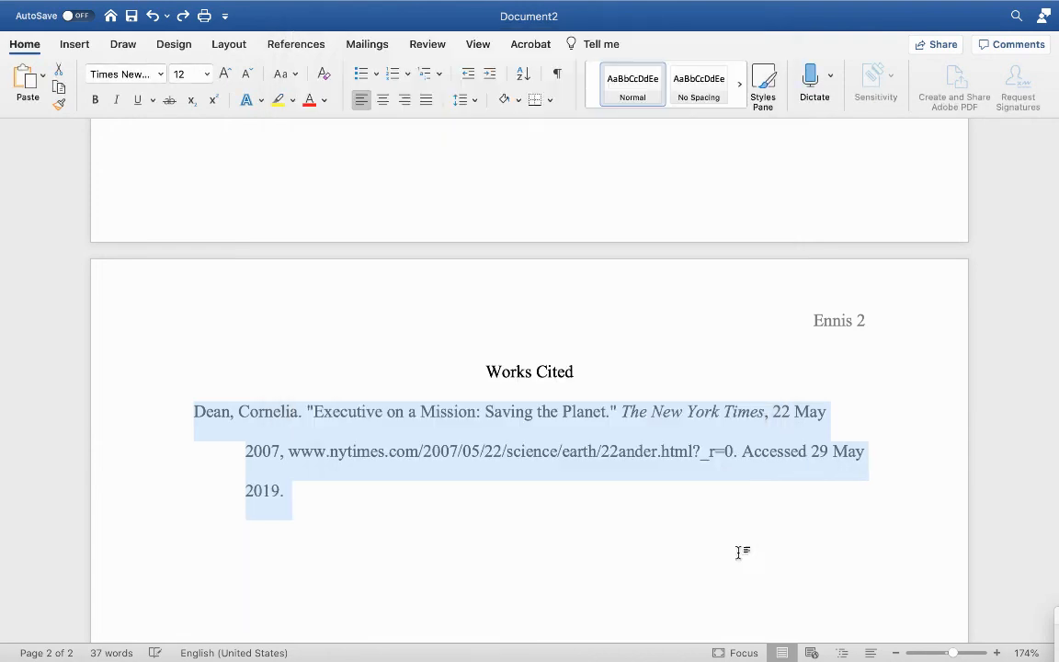
Step: Deselect the citation and return to the top of the essay's first page to review it
click(796, 547)
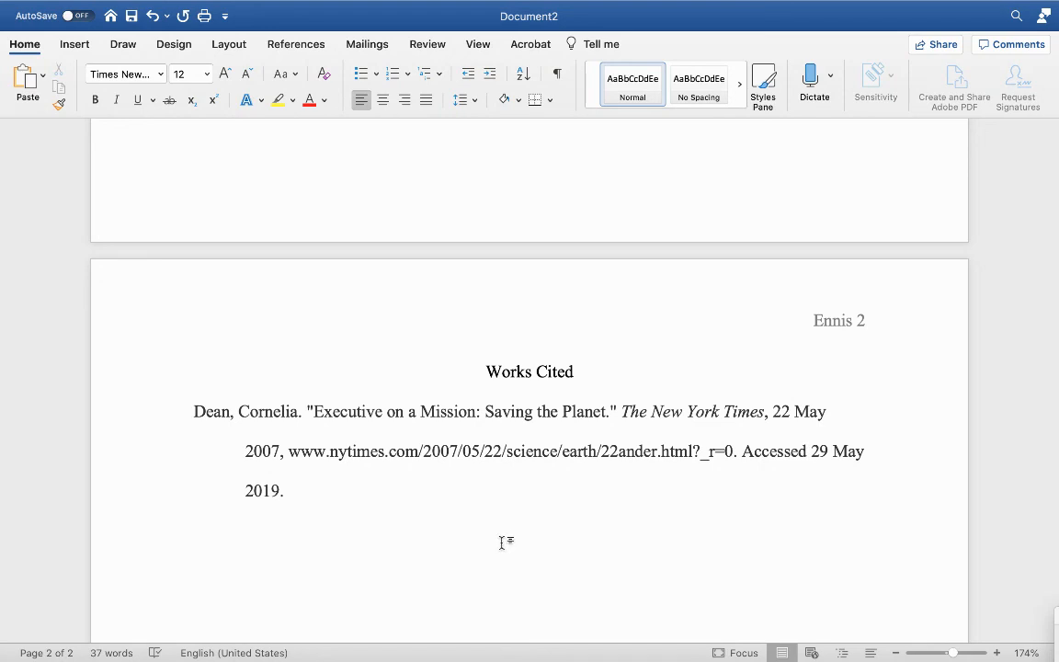
scroll(501, 530, up, 1)
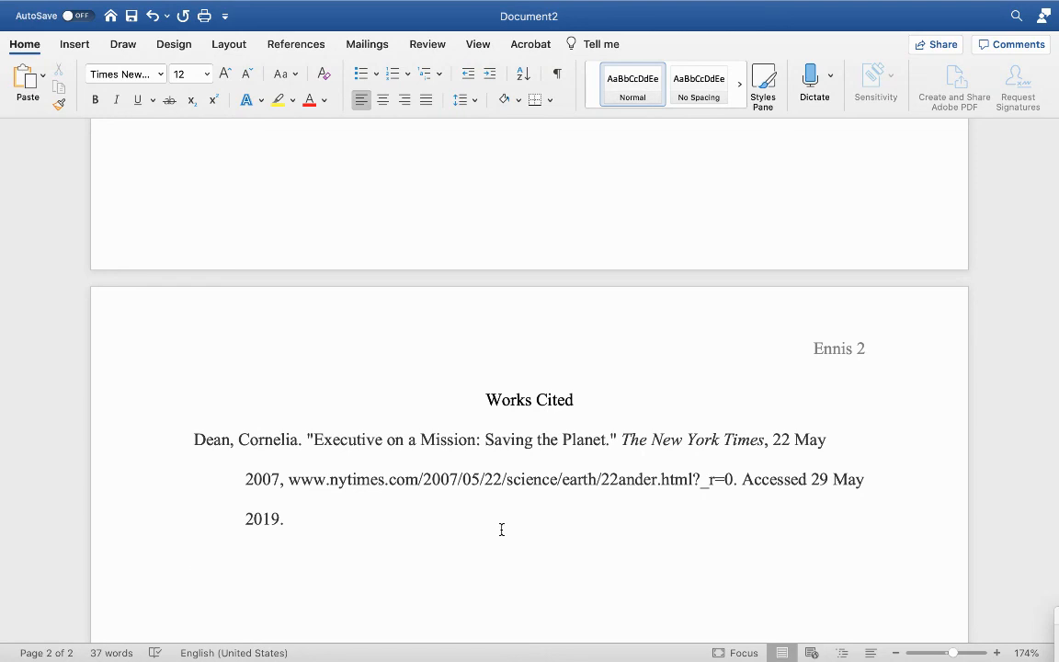
scroll(501, 524, up, 15)
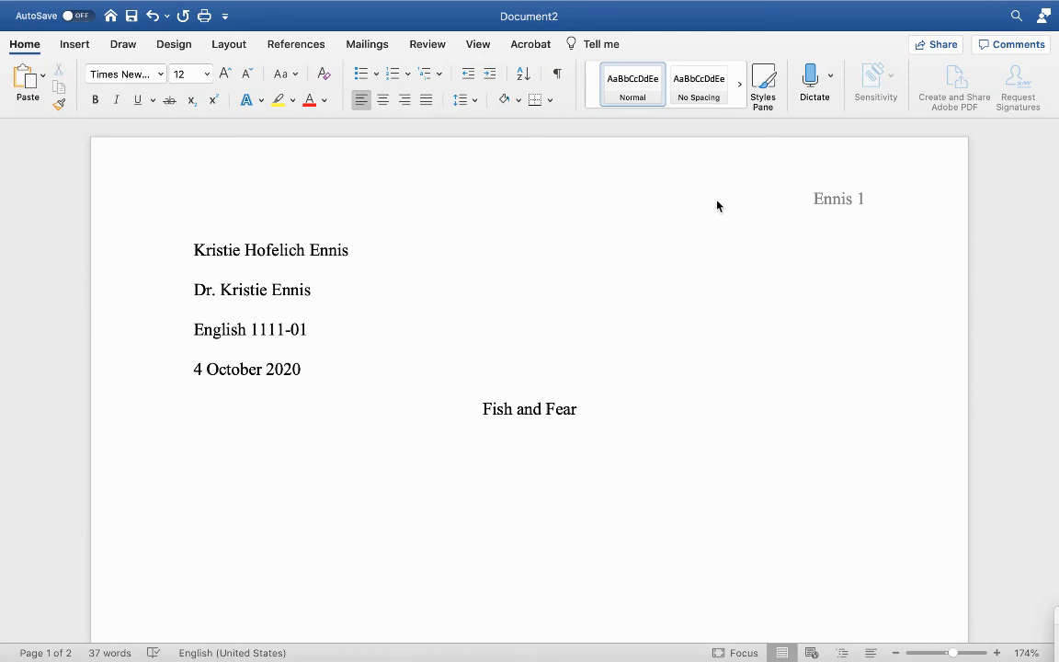
Step: Switch to Google Chrome showing the Purdue OWL MLA sample Works Cited page
mouse_move(545, 644)
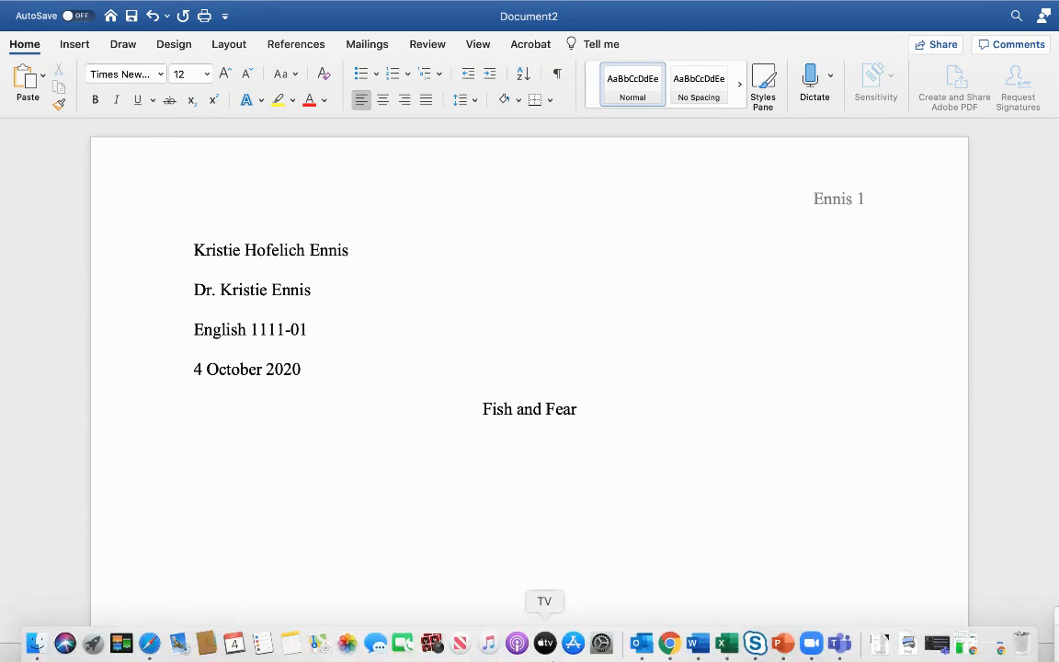
click(671, 644)
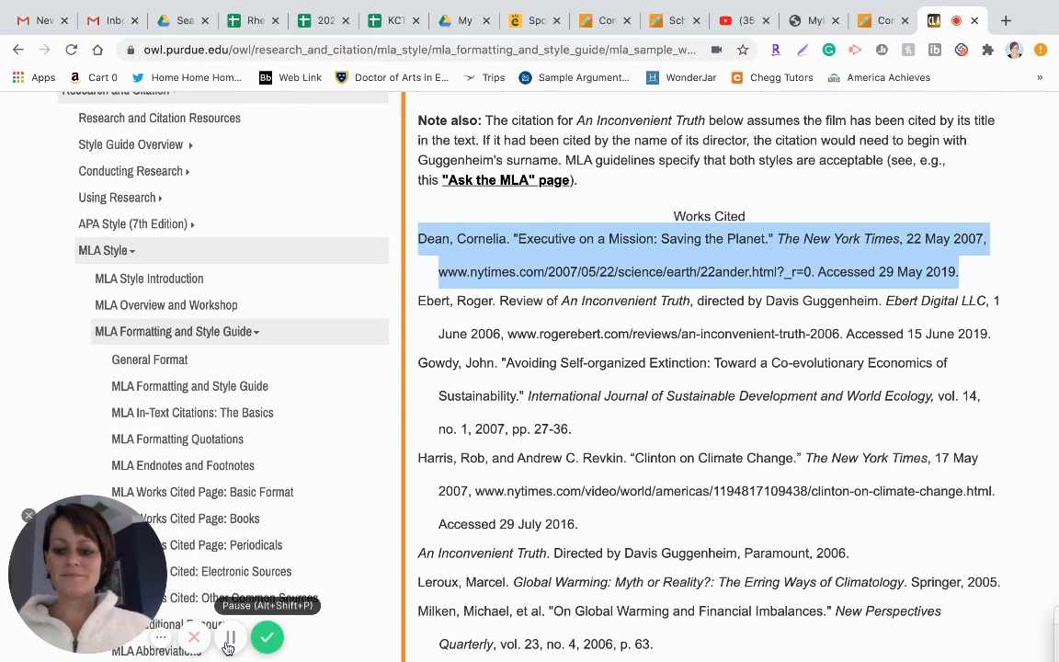
click(289, 636)
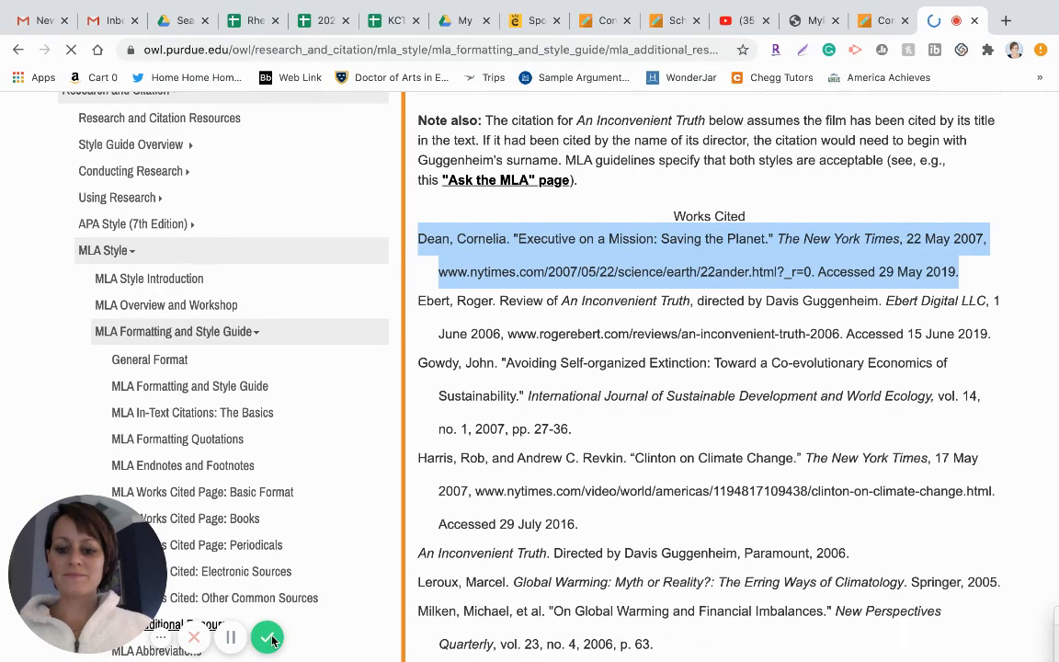